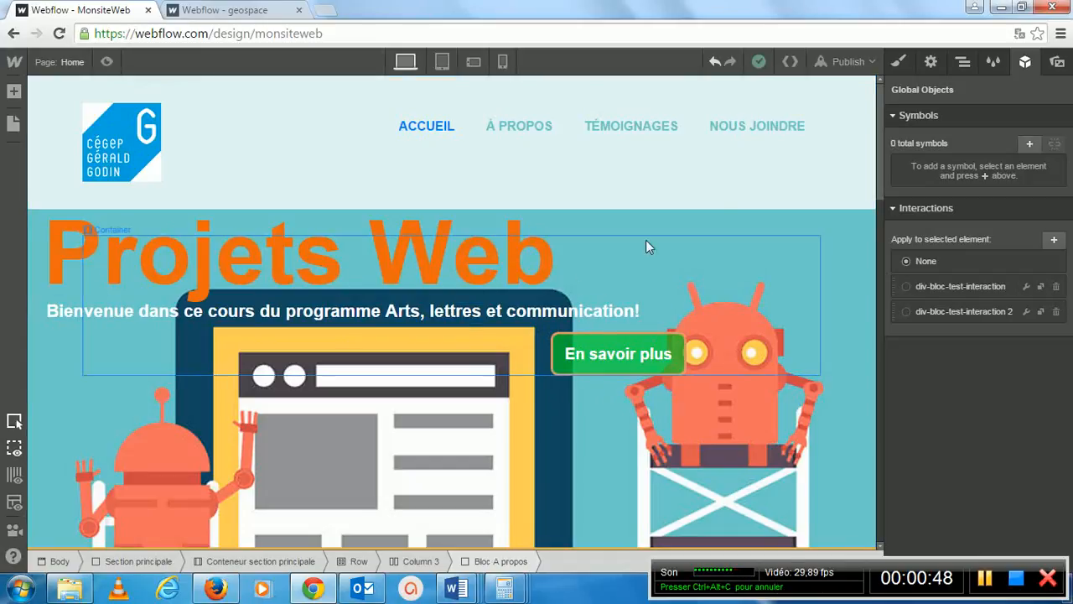
Step: Create a new interaction for the Container inside the Entete section
click(640, 300)
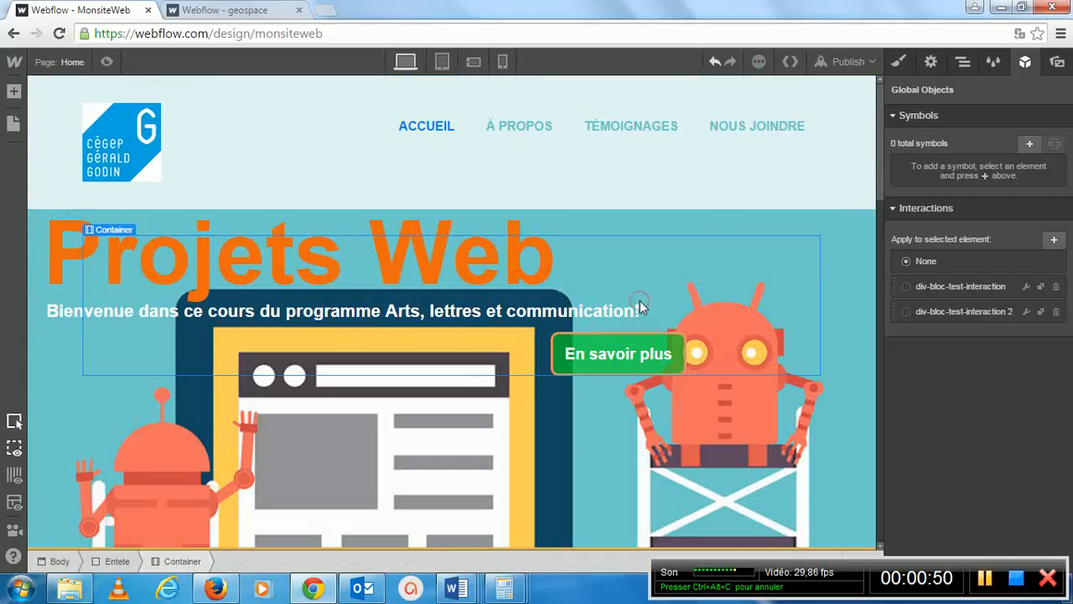
click(966, 67)
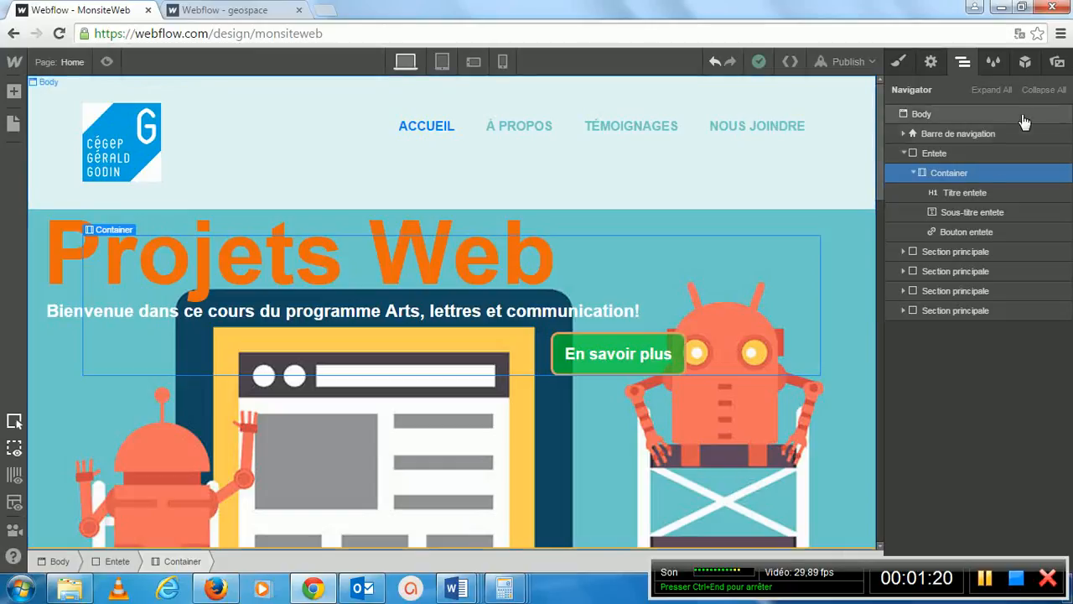
click(1025, 67)
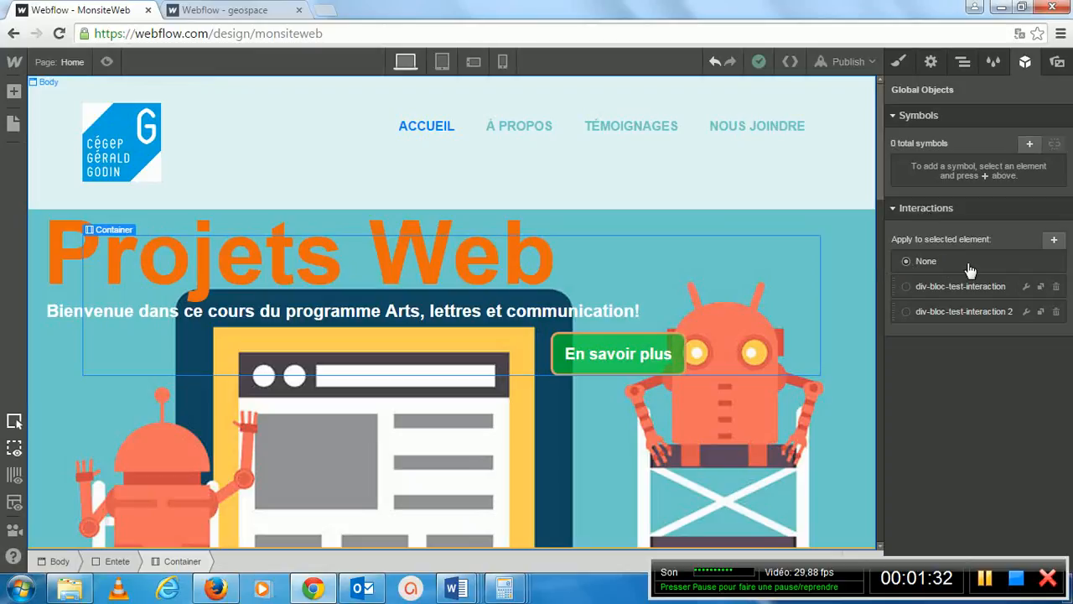
click(1055, 244)
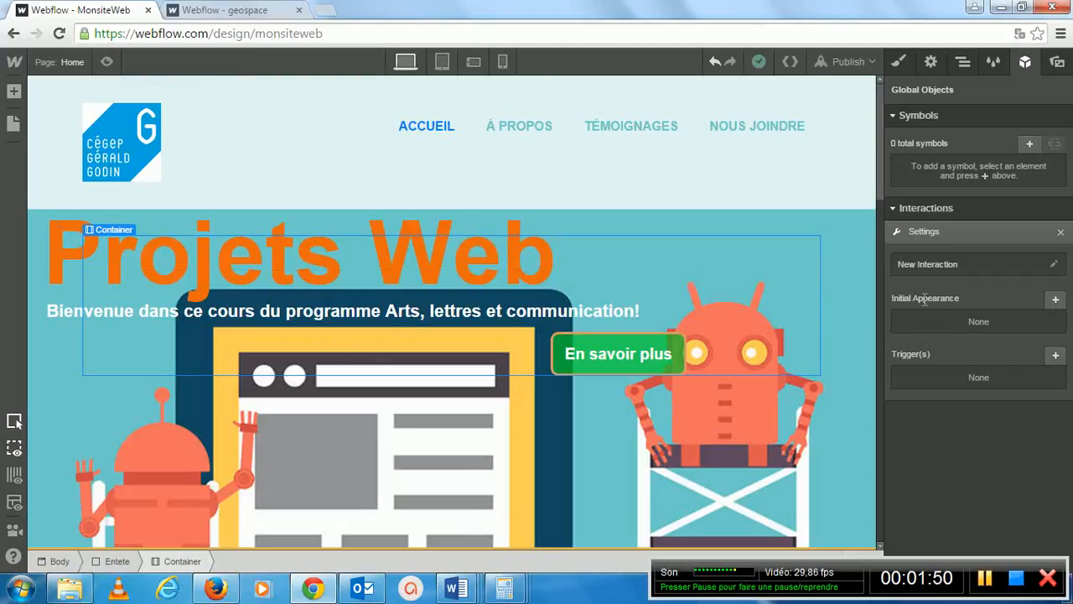
Step: Add an initial appearance to the interaction that moves the header container horizontally by -100 px
click(1055, 303)
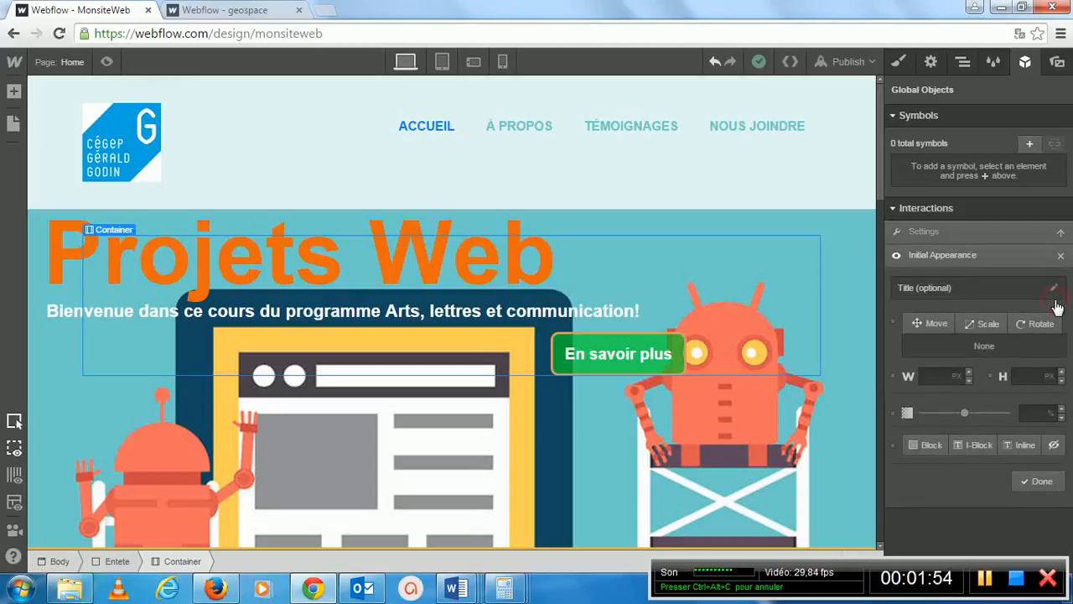
click(935, 324)
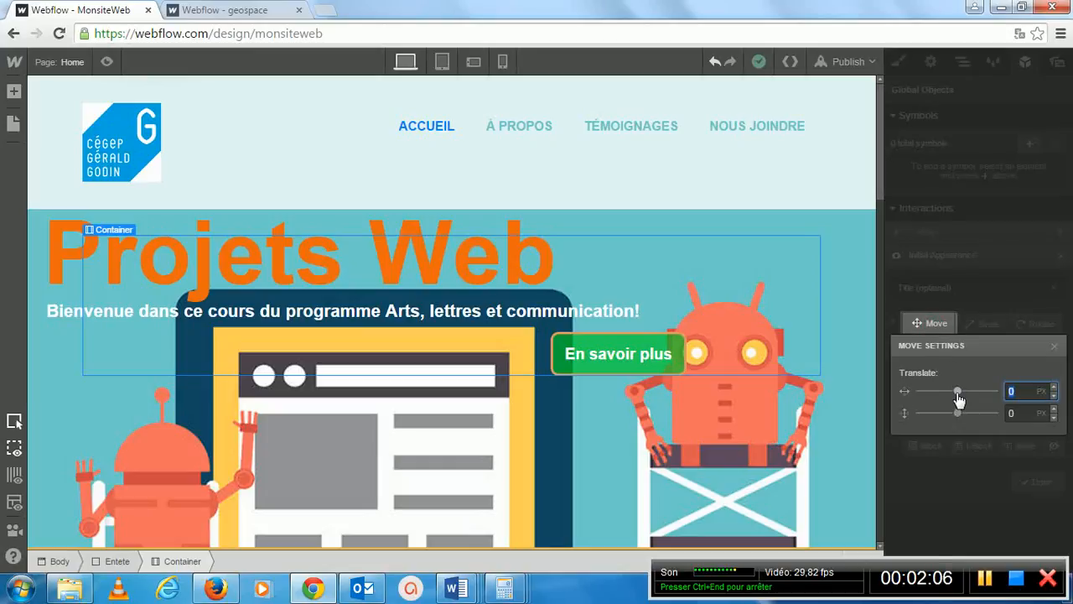
drag(957, 391, 900, 384)
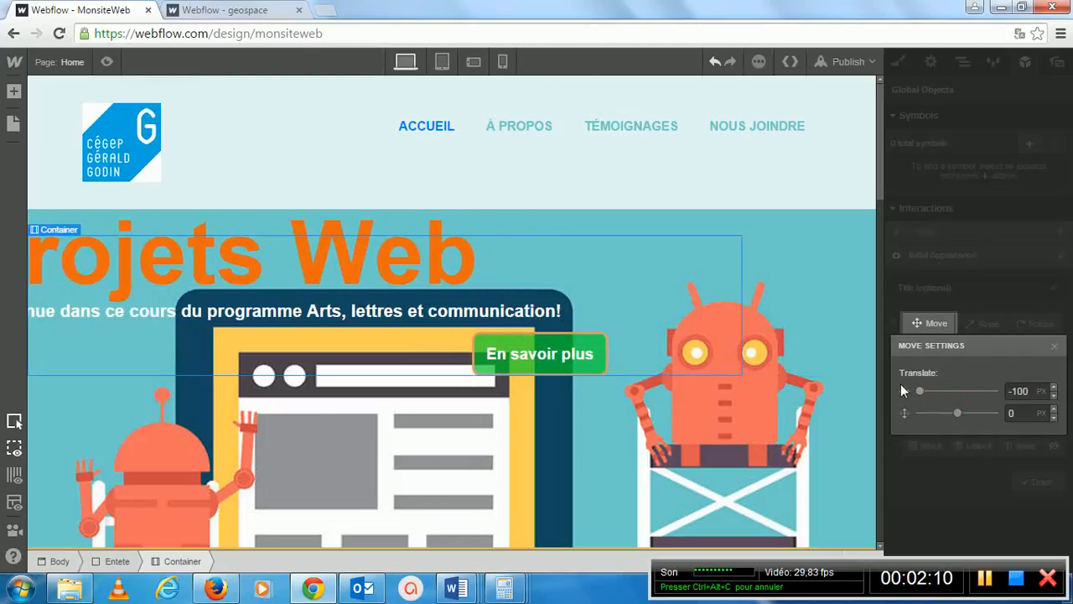
click(1019, 391)
text(-200)
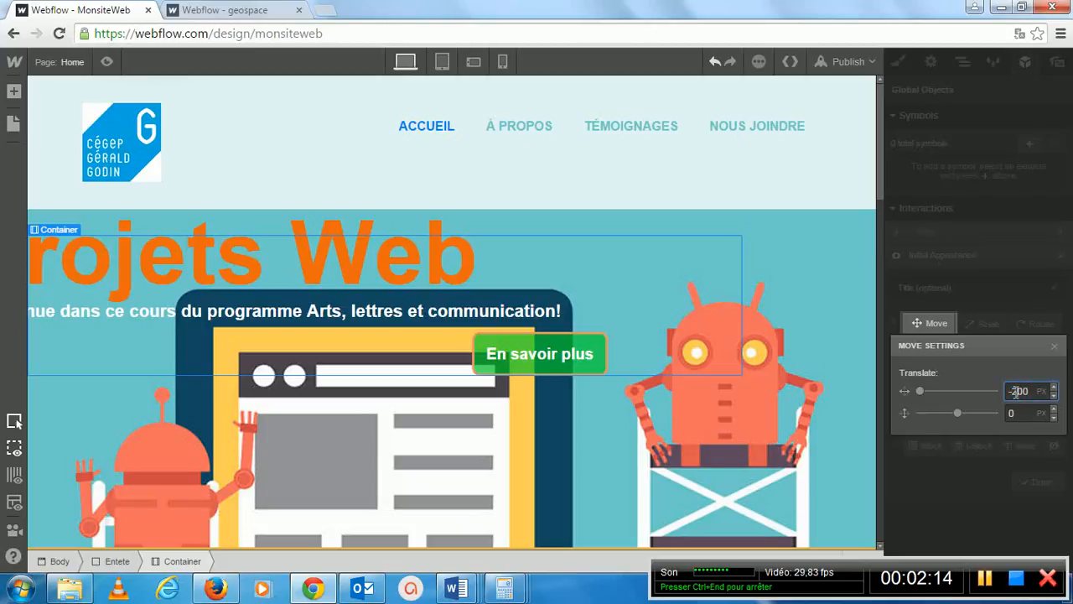
key(BackSpace)
text(1)
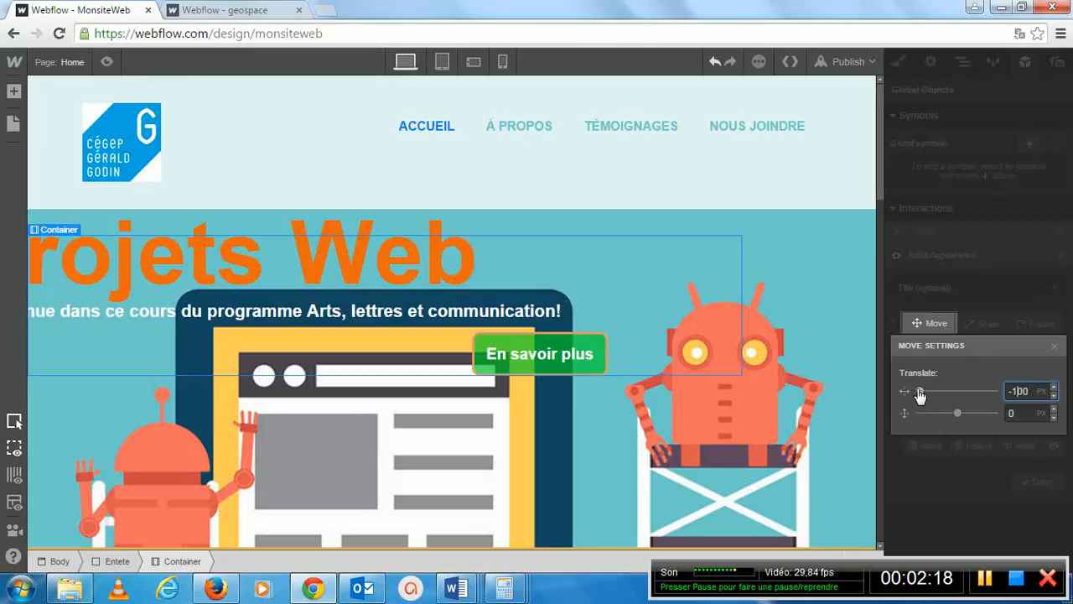
click(1055, 347)
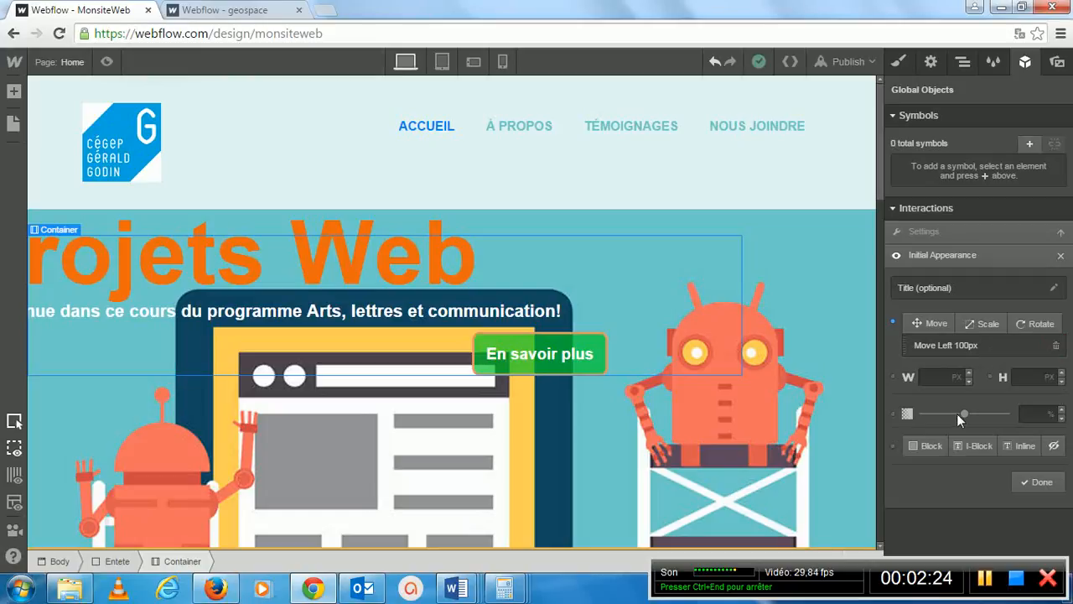
Step: Set the initial appearance's opacity to 14%, save it, and preview the page before returning to the design view
drag(967, 416, 935, 421)
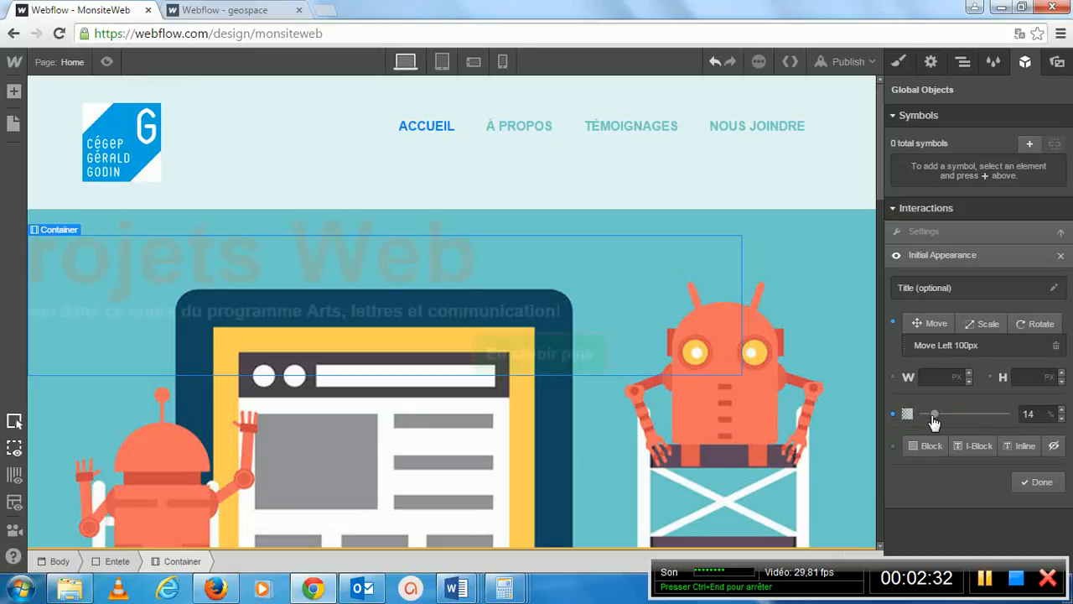
click(1043, 491)
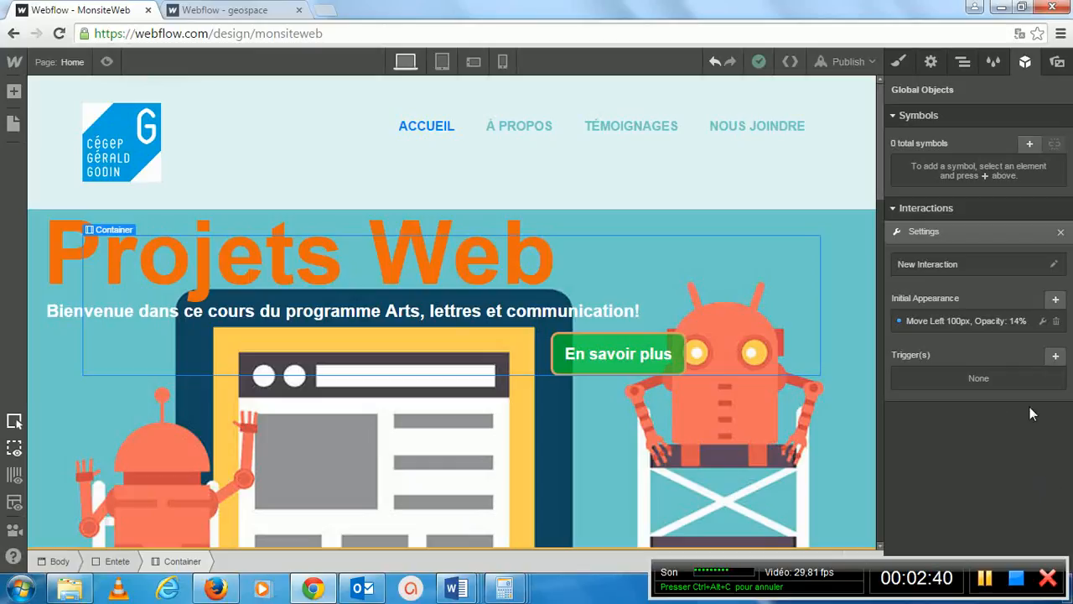
click(107, 62)
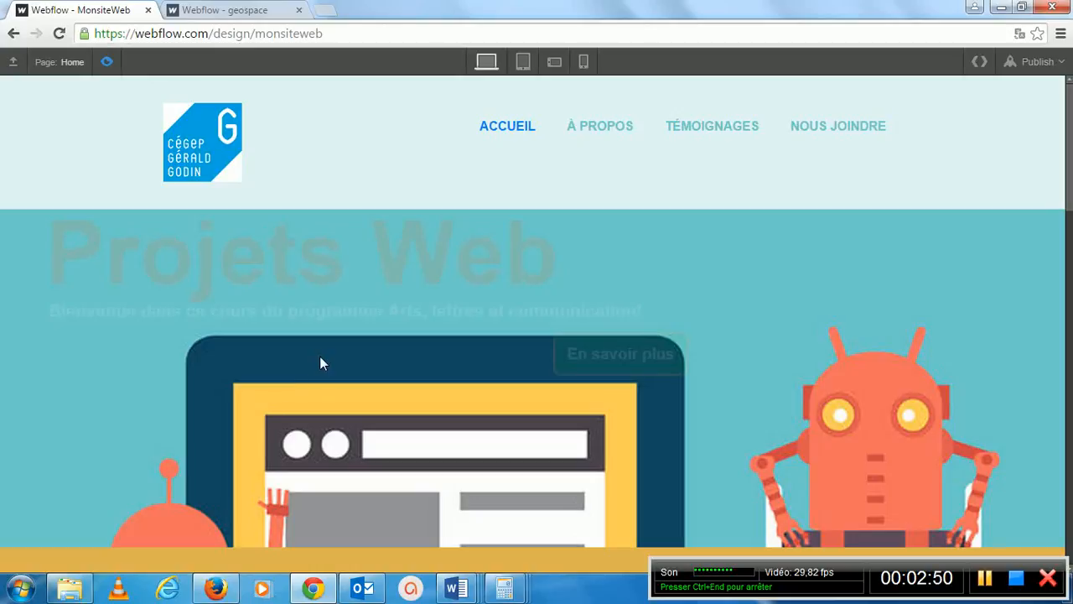
click(109, 65)
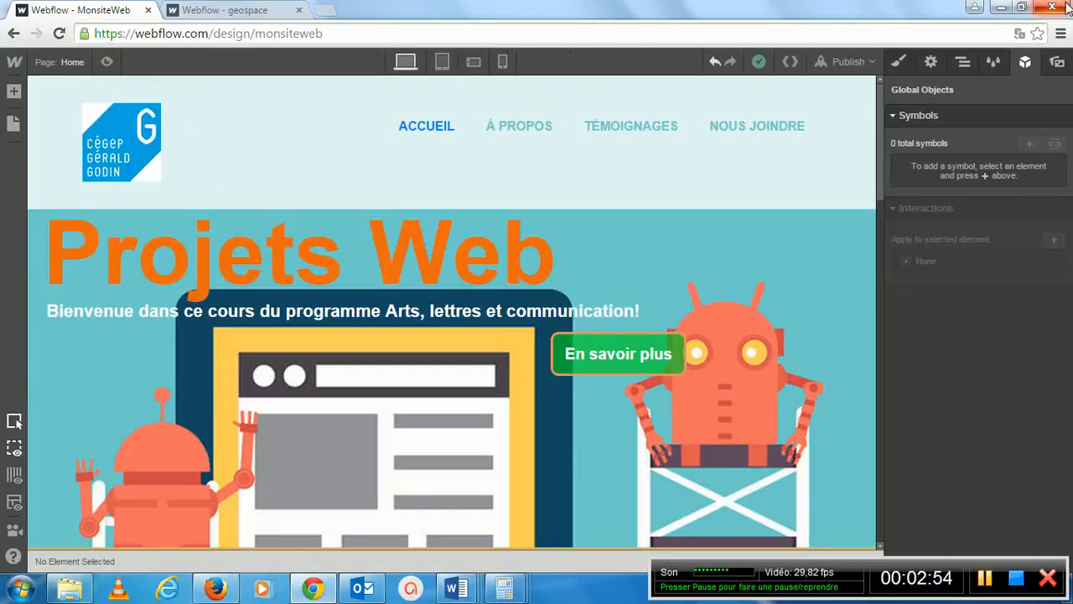
Step: Rename the header container's new interaction as "Animation entete"
click(785, 275)
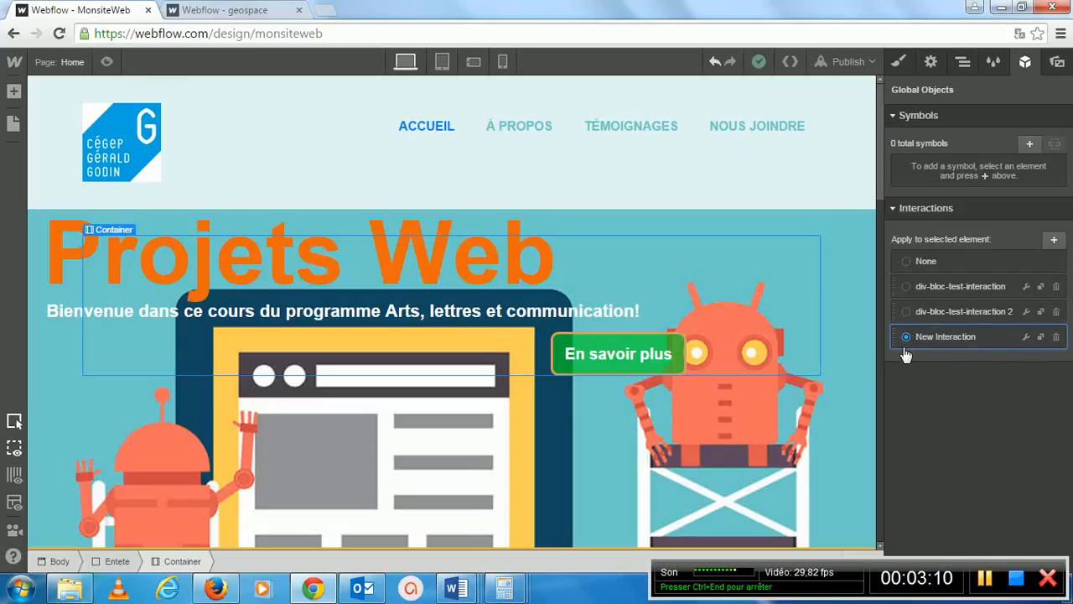
click(1027, 337)
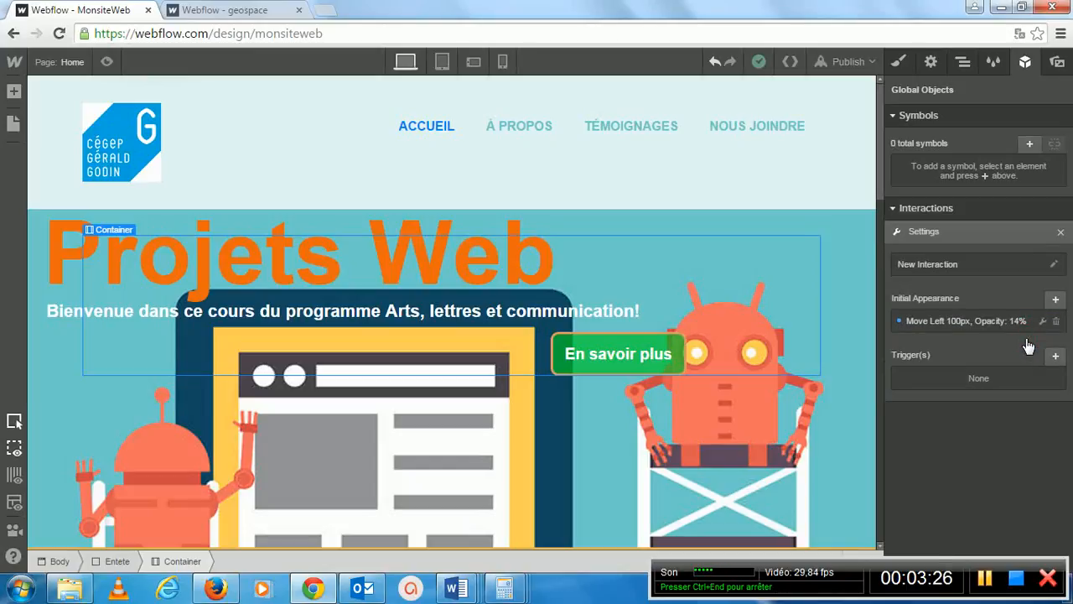
click(918, 265)
text(An)
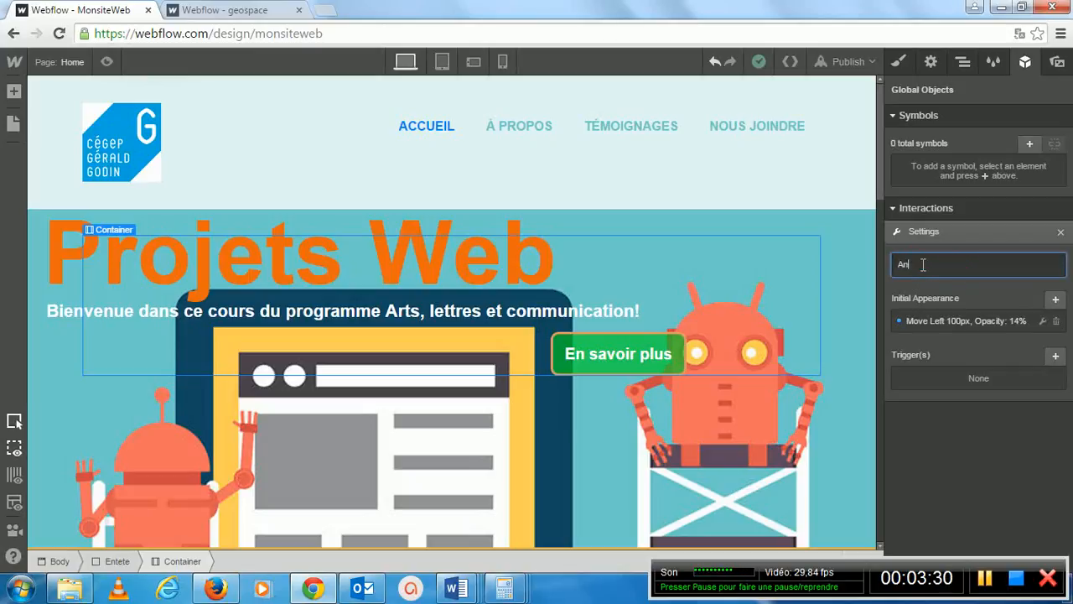
text(imation entete)
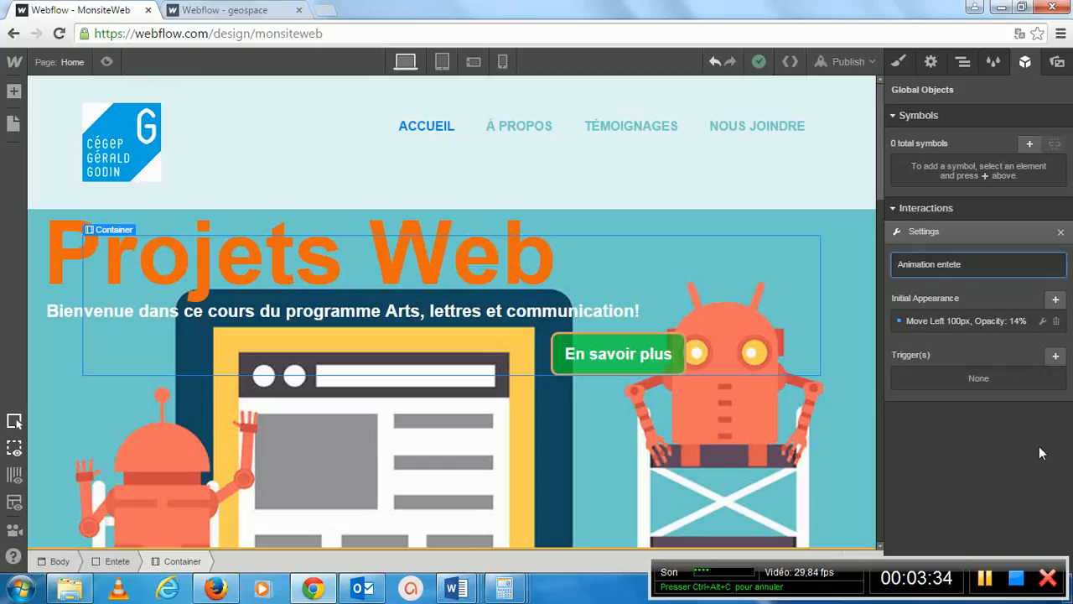
key(Return)
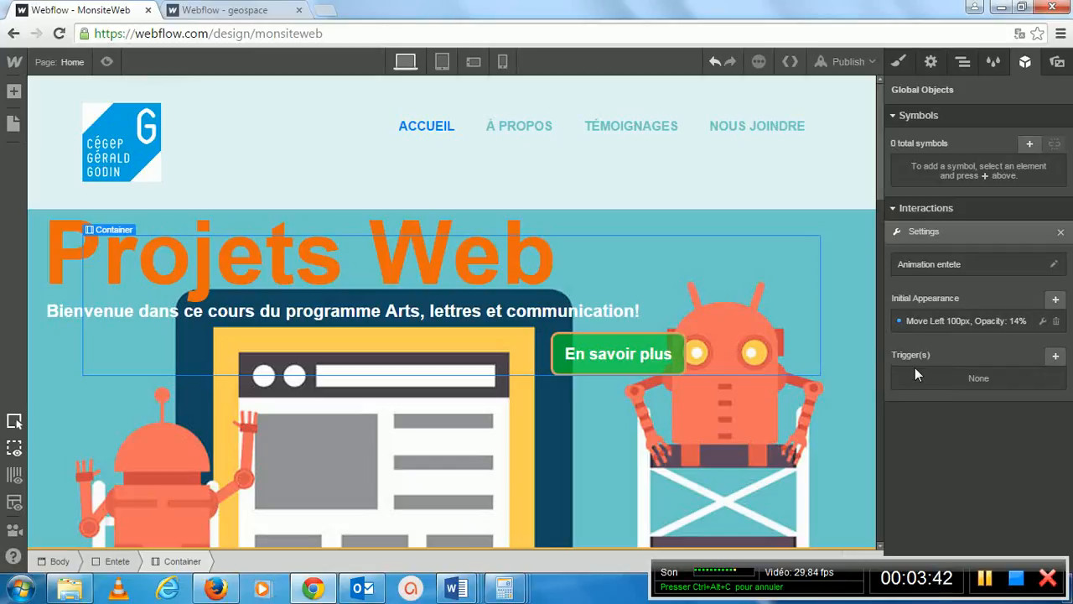
Step: Add a page-load trigger with a step that moves the container to its origin (0 px) at 100% opacity
click(1054, 359)
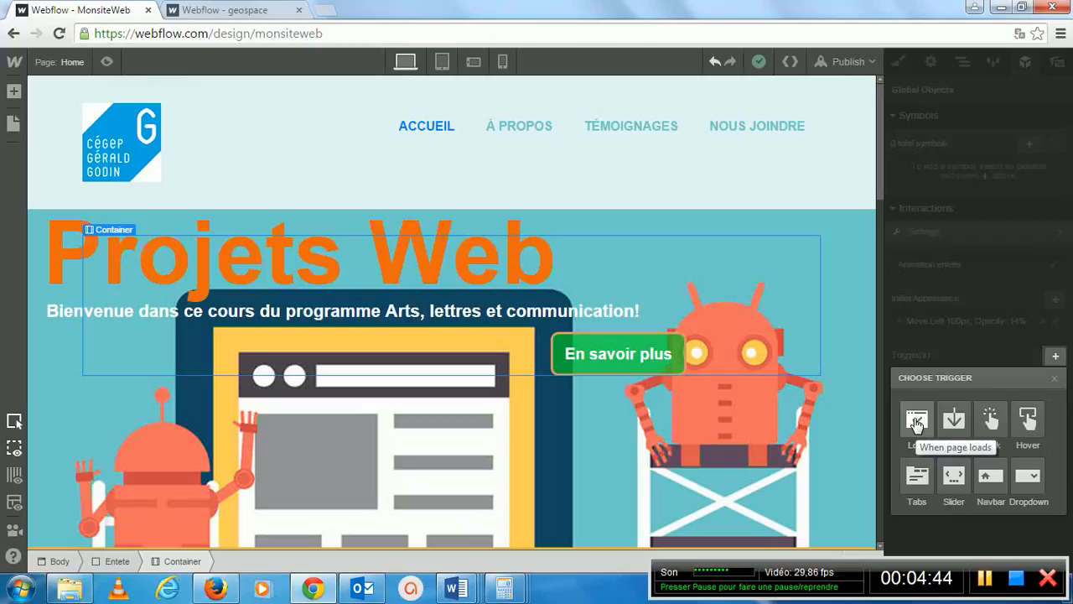
click(916, 424)
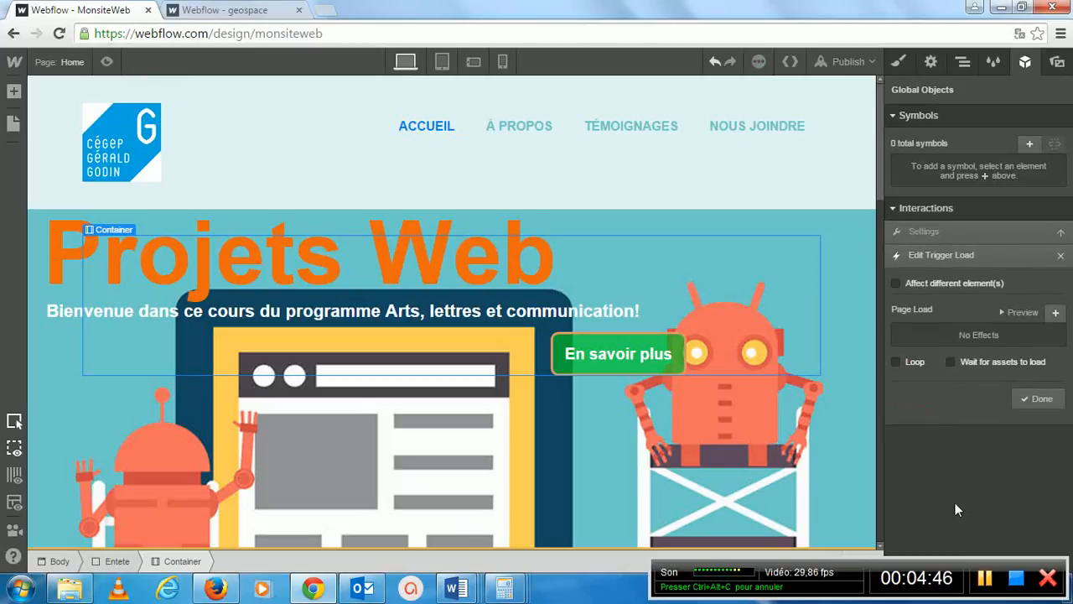
click(1055, 314)
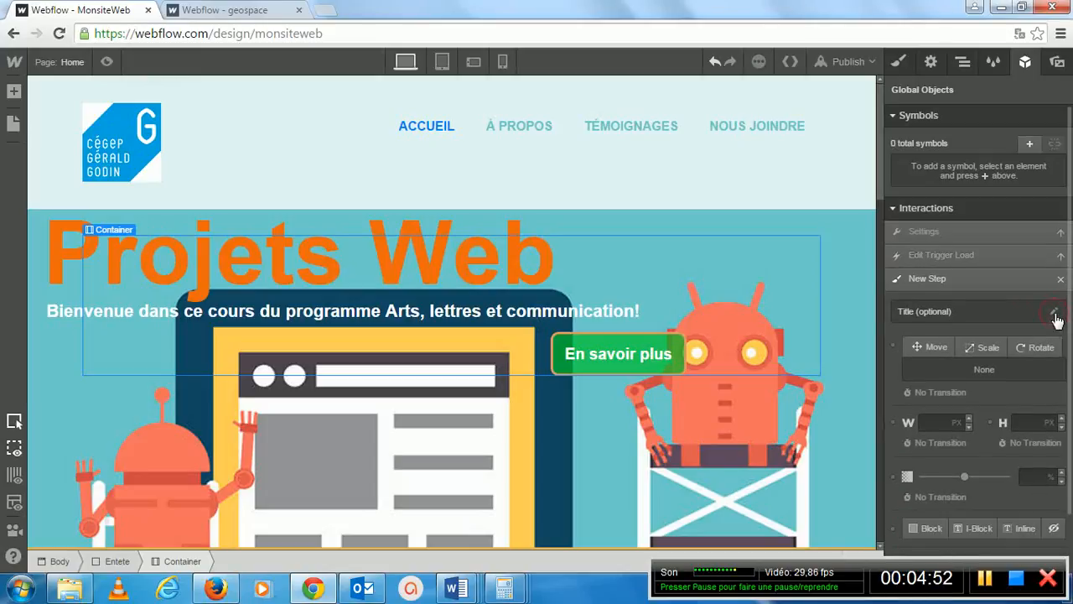
click(937, 347)
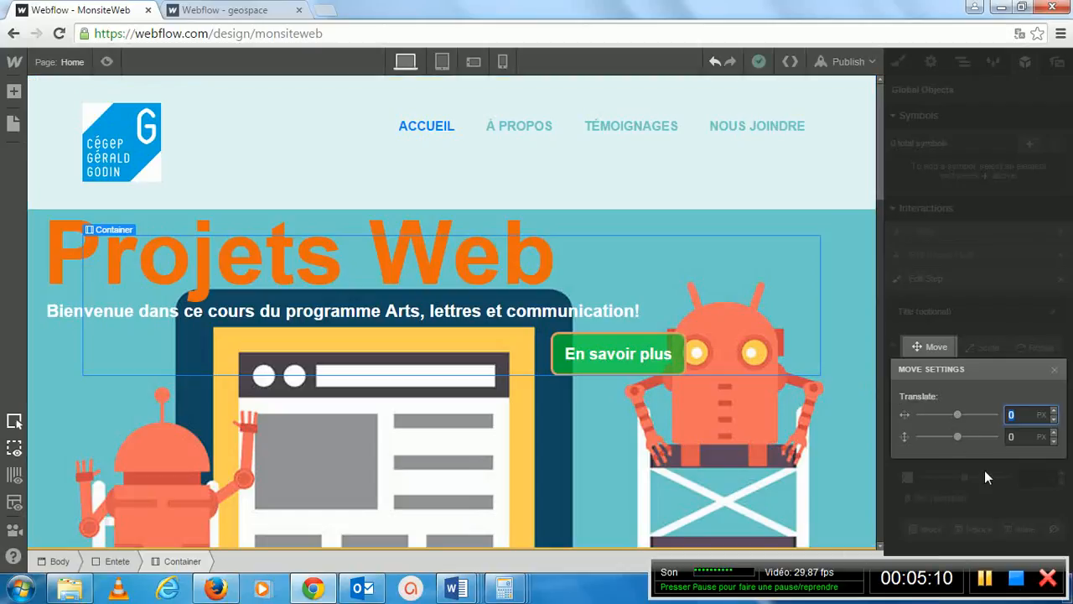
click(1056, 371)
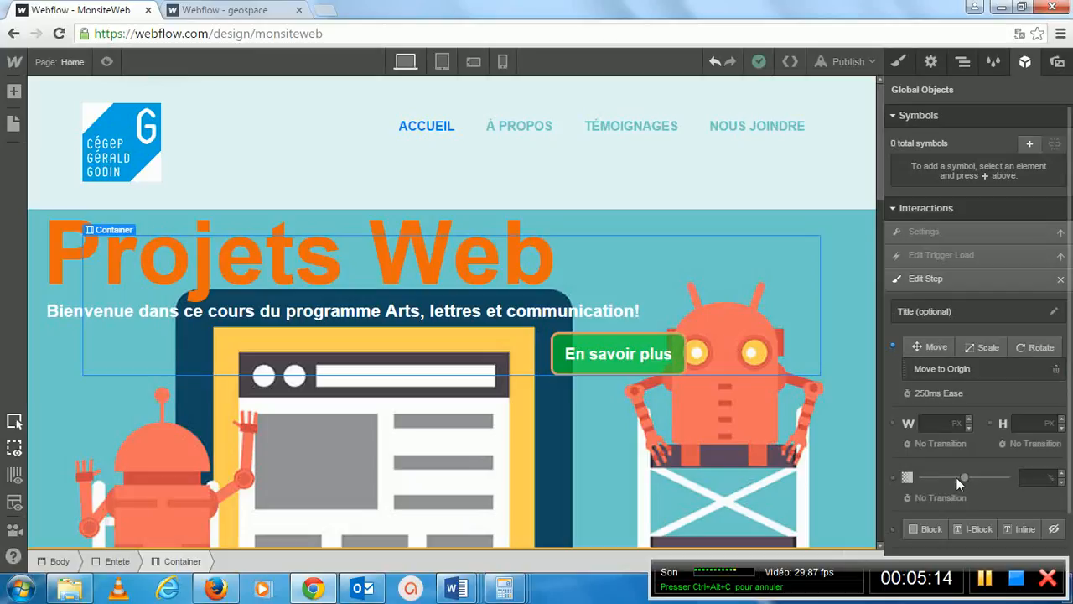
drag(966, 484, 1015, 484)
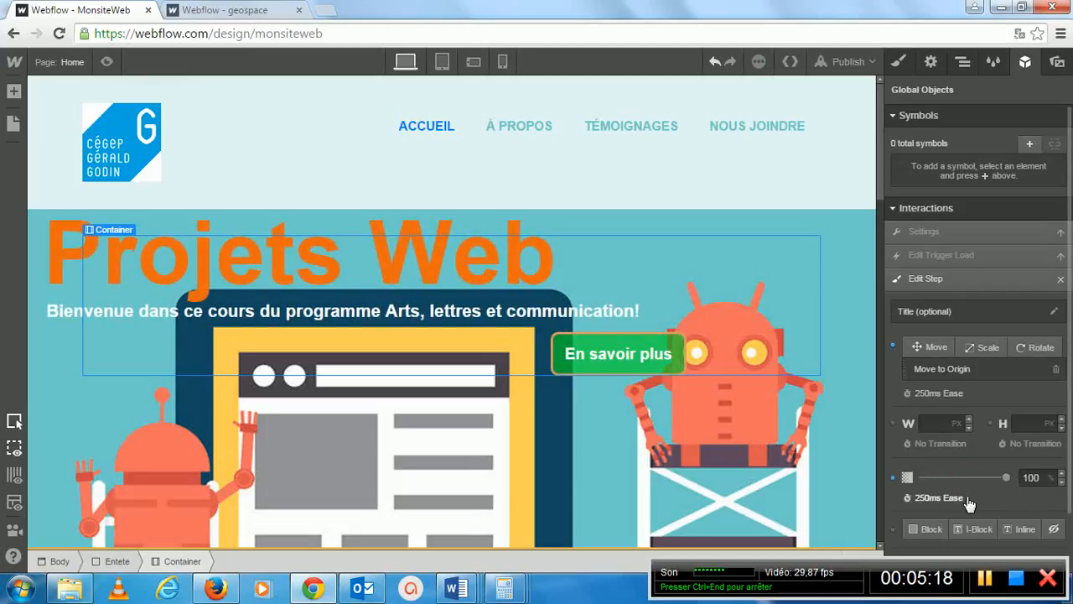
Step: Set the step's move and opacity transitions to 750 ms each and save the step
click(935, 394)
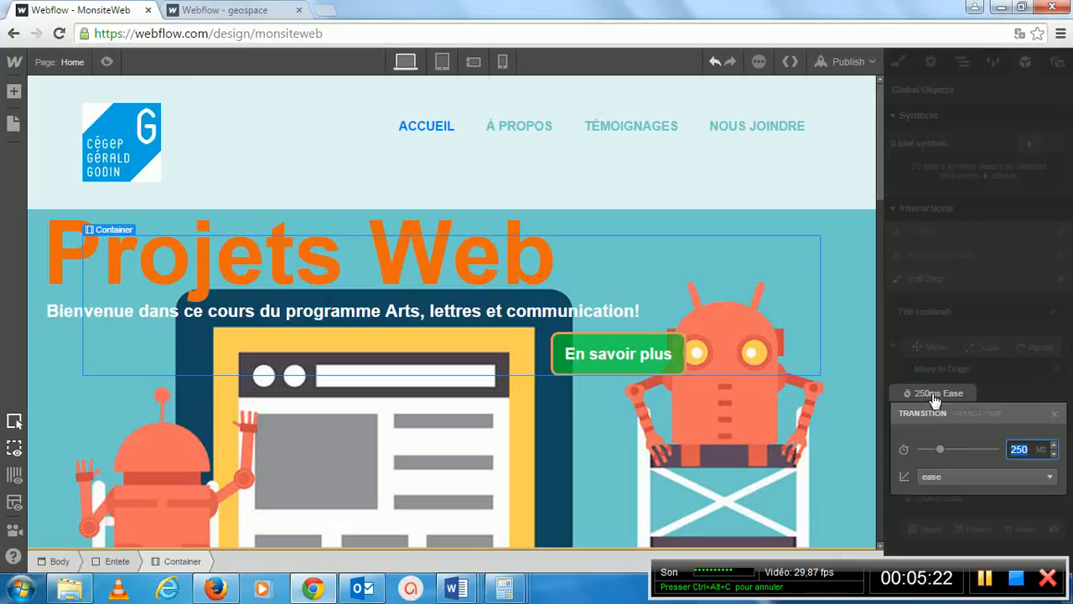
drag(940, 449, 974, 452)
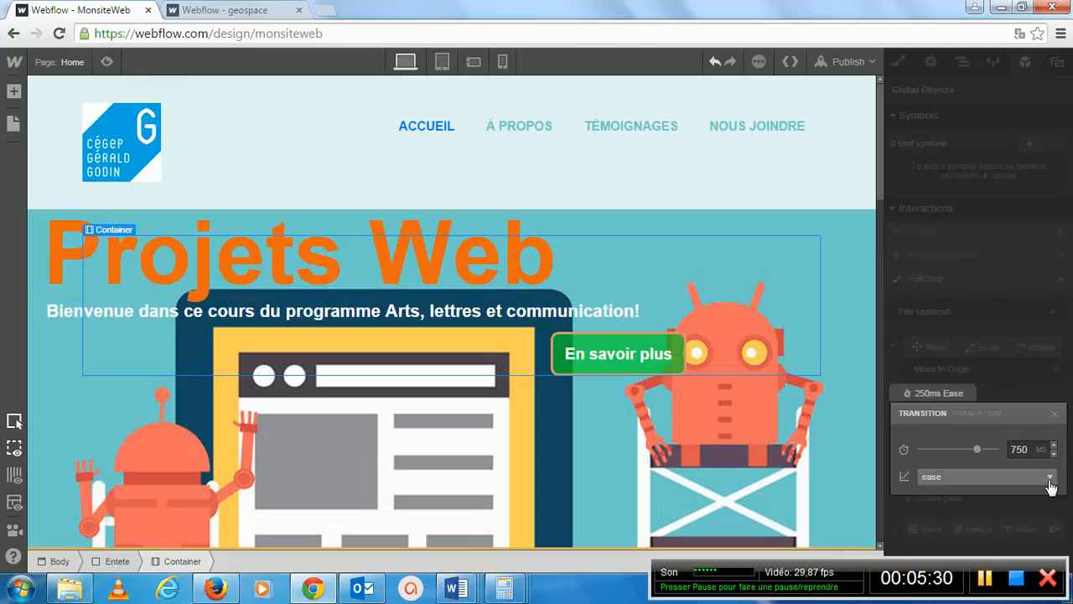
click(1040, 509)
click(939, 498)
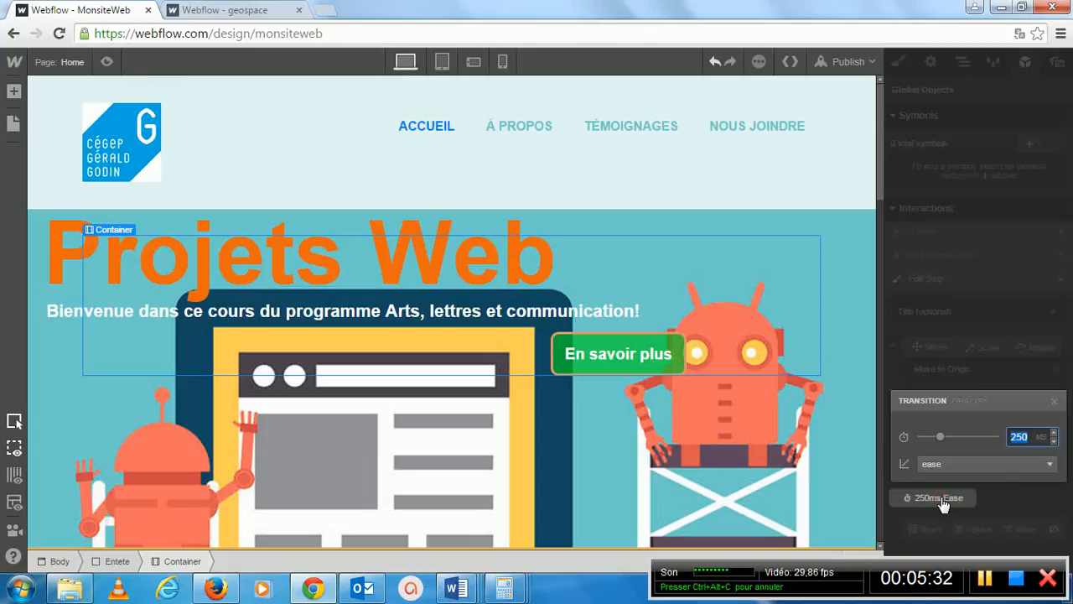
drag(945, 443, 977, 437)
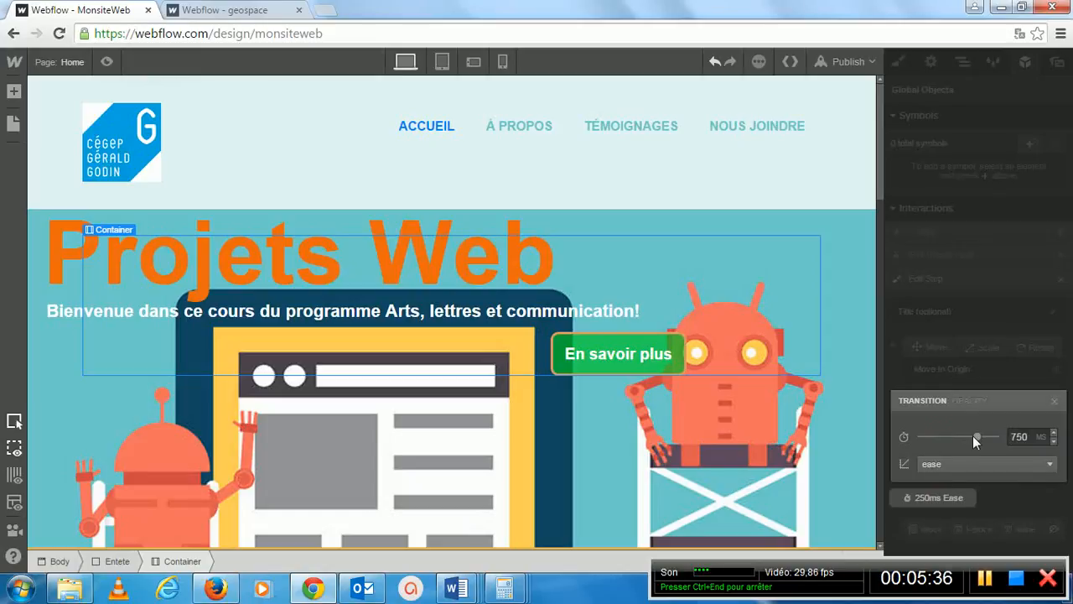
click(1012, 501)
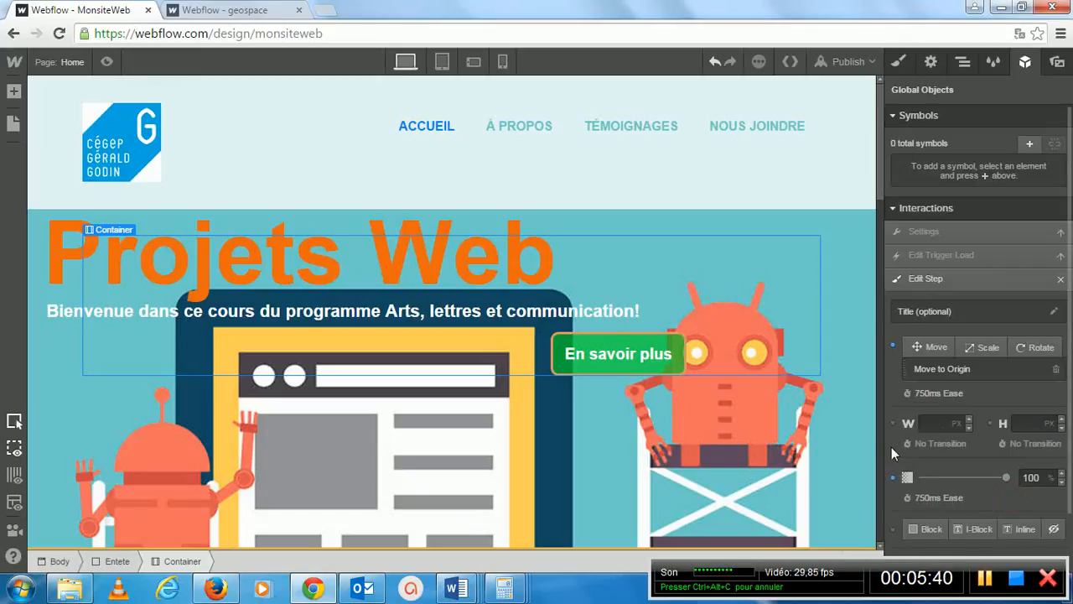
scroll(1006, 454, down, 1)
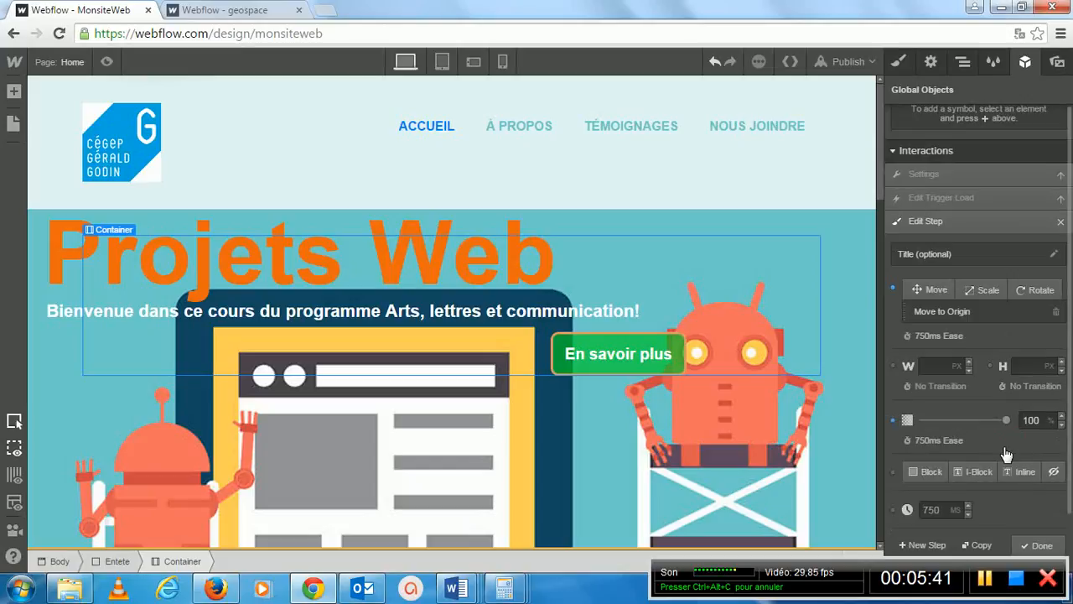
click(1036, 545)
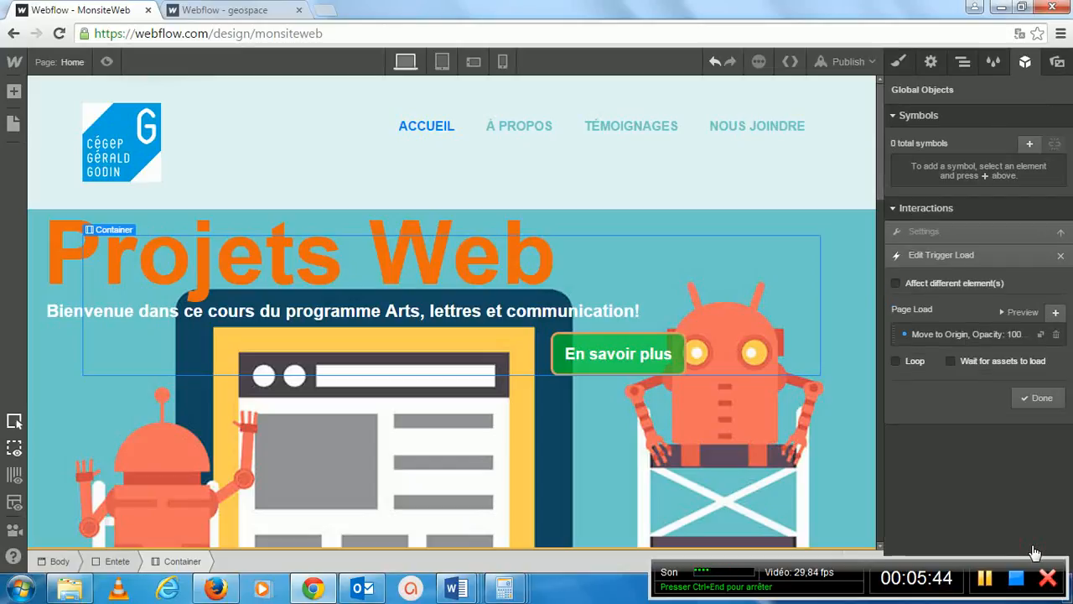
Step: Preview the page-load animation, check it in the full page preview, and return to the design view
click(1028, 317)
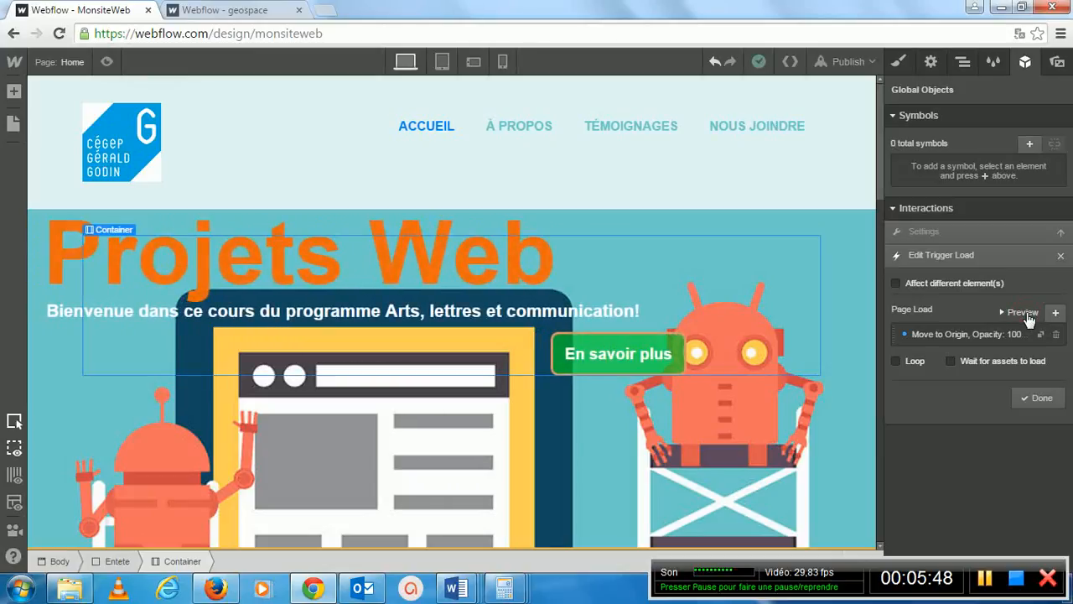
click(108, 62)
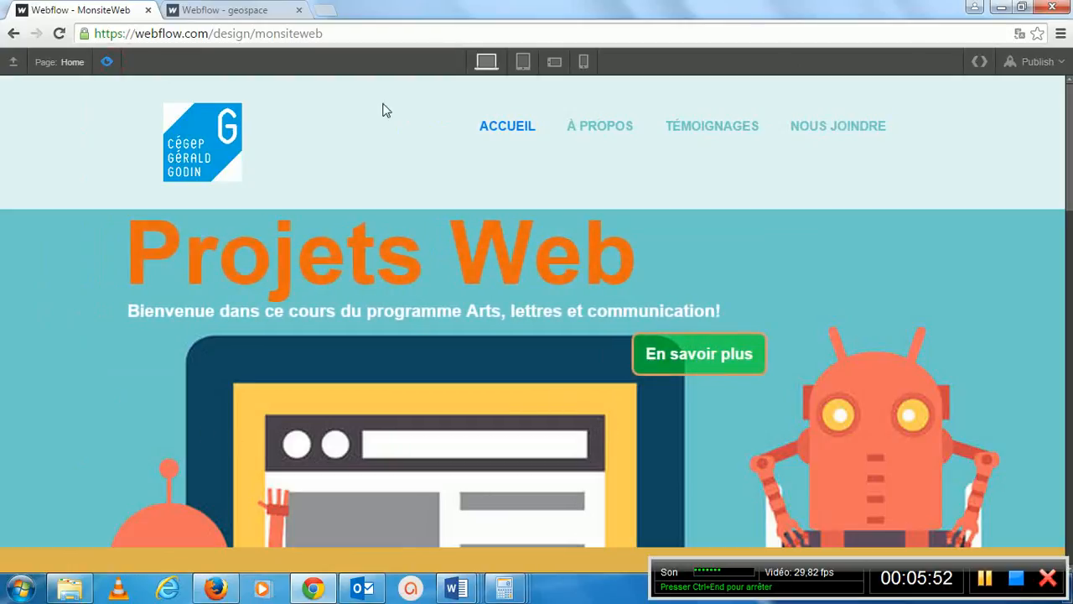
click(107, 62)
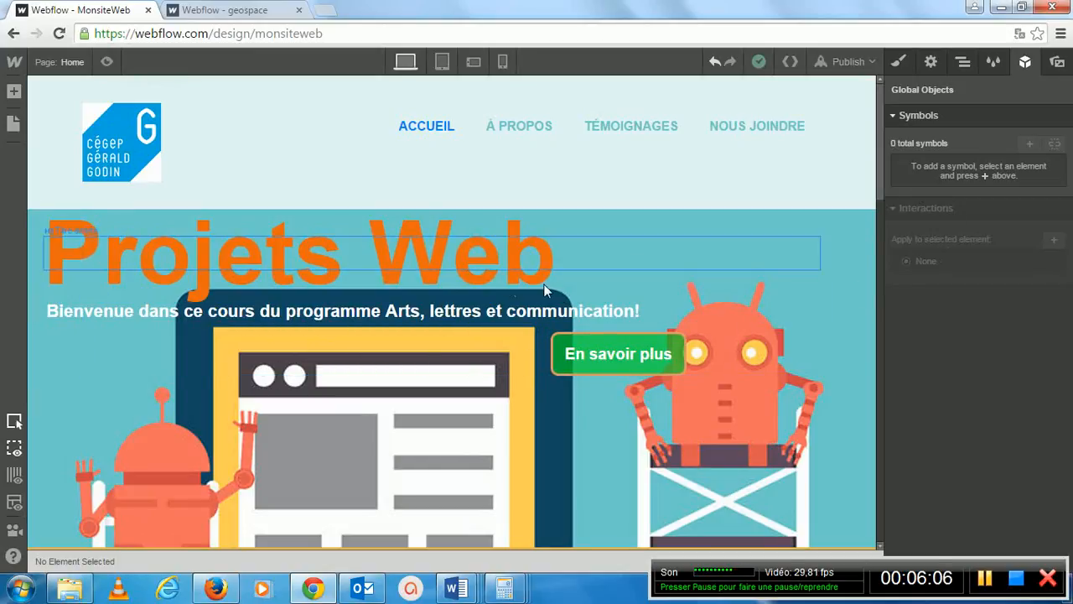
Step: Select the header container and open the page-load trigger of its "Animation entete" interaction for editing
click(639, 240)
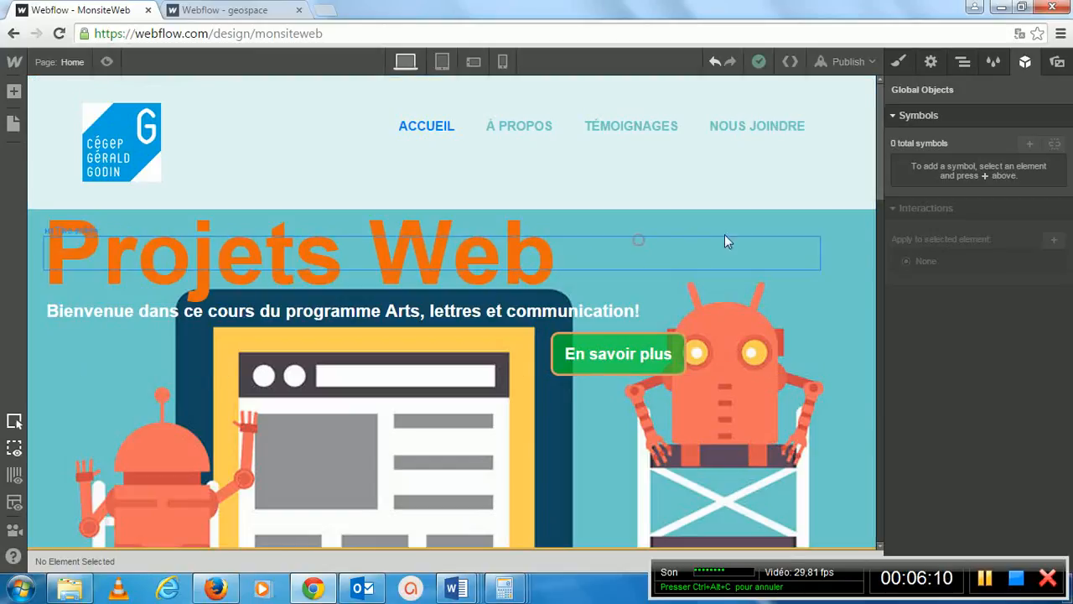
click(747, 317)
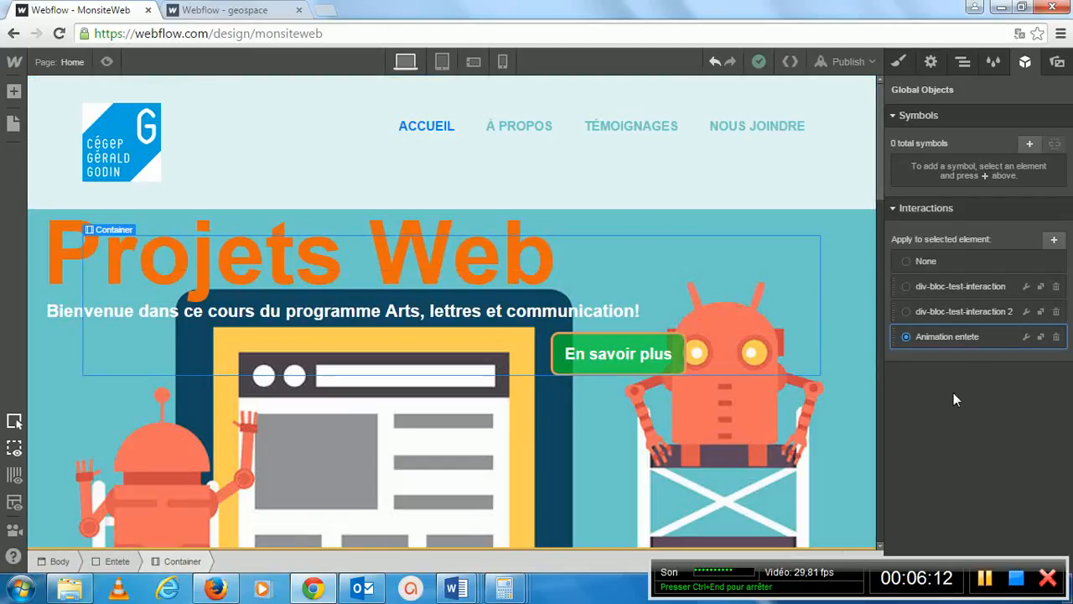
click(1026, 339)
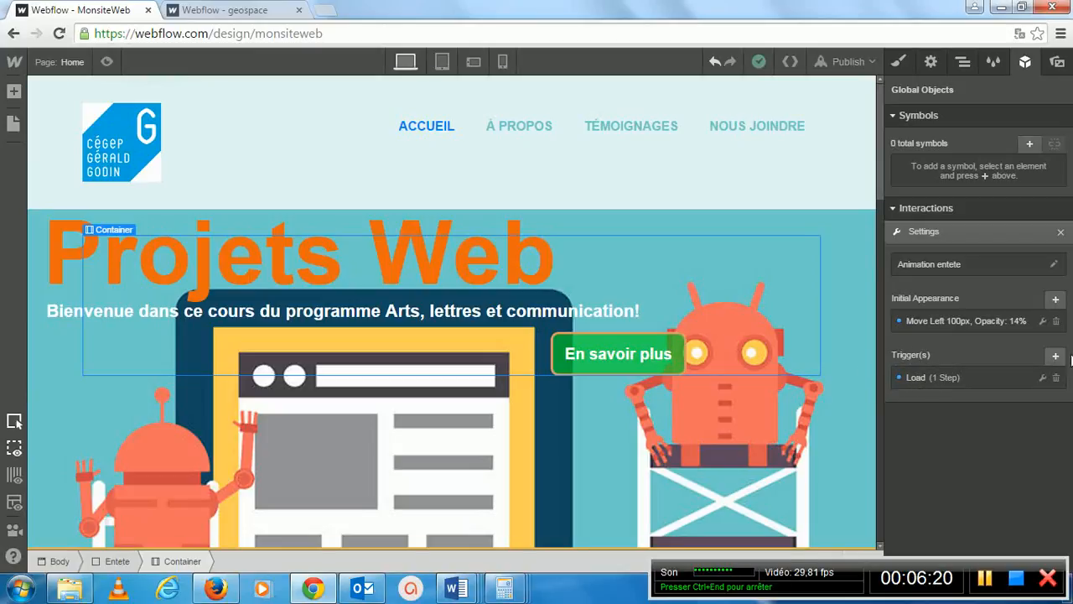
click(1043, 379)
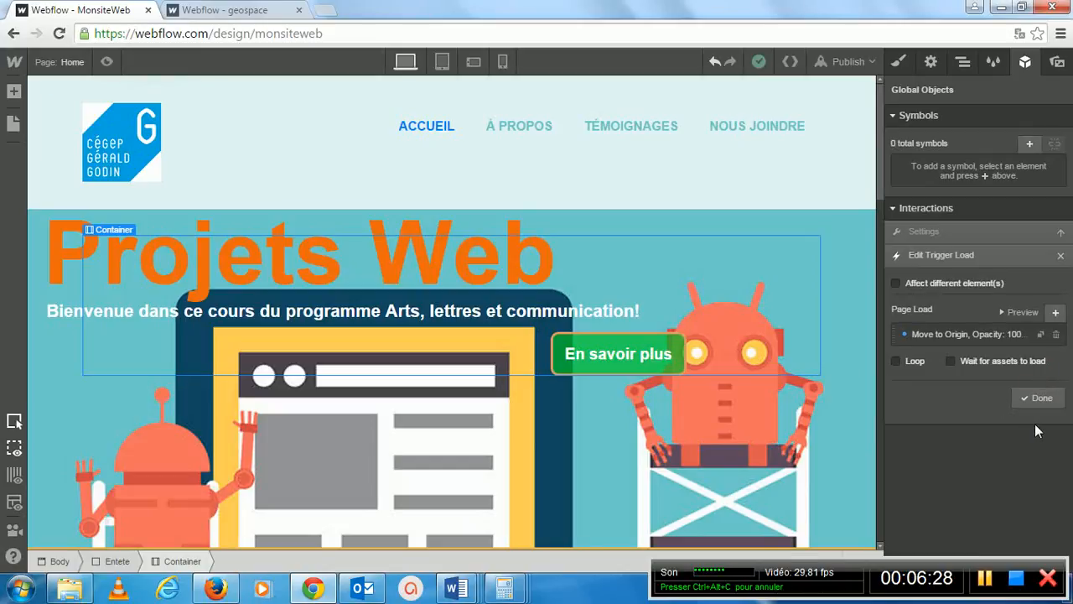
click(1045, 399)
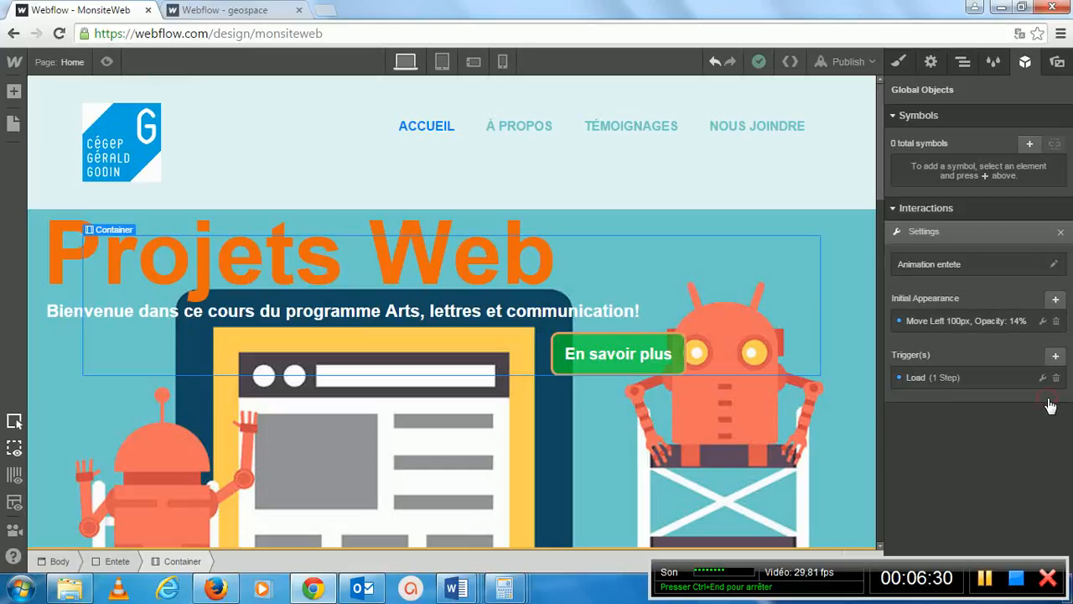
click(922, 381)
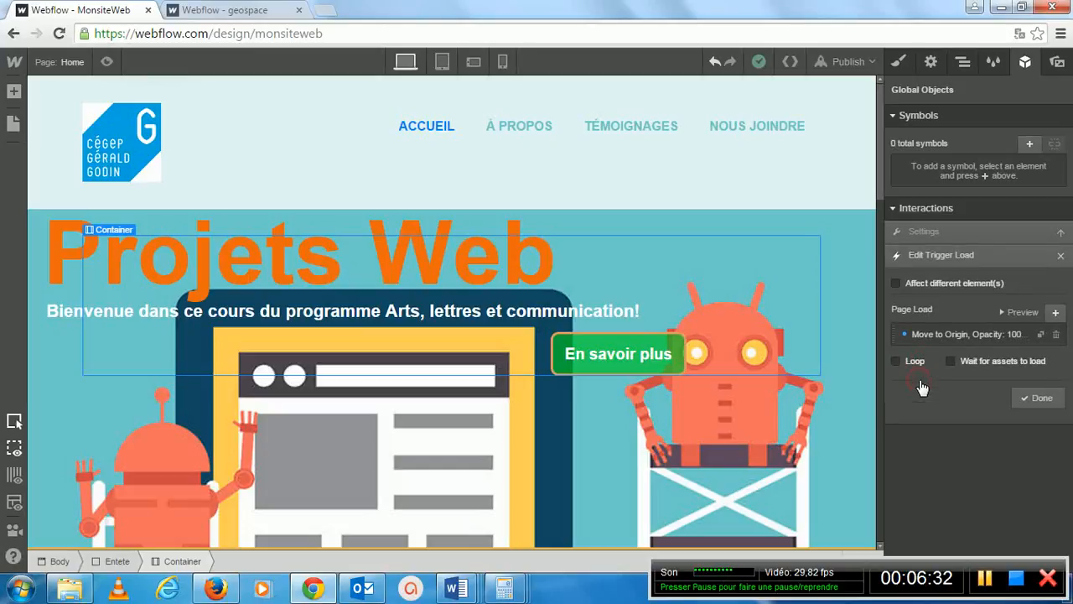
click(1036, 398)
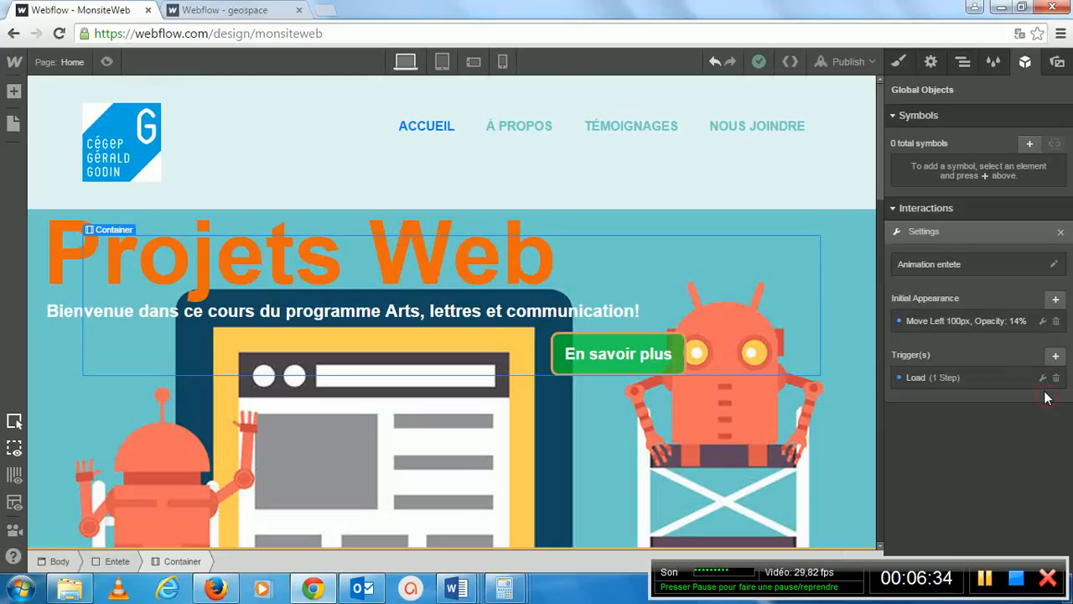
click(1046, 383)
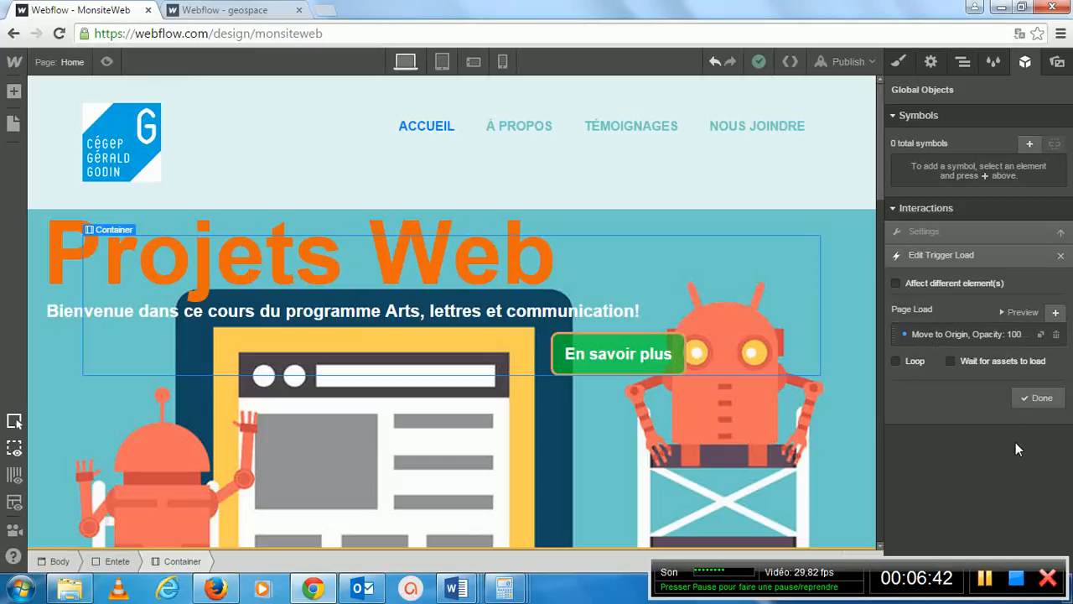
Step: Add a second step after the existing page-load step that moves the container down 87 px
click(986, 359)
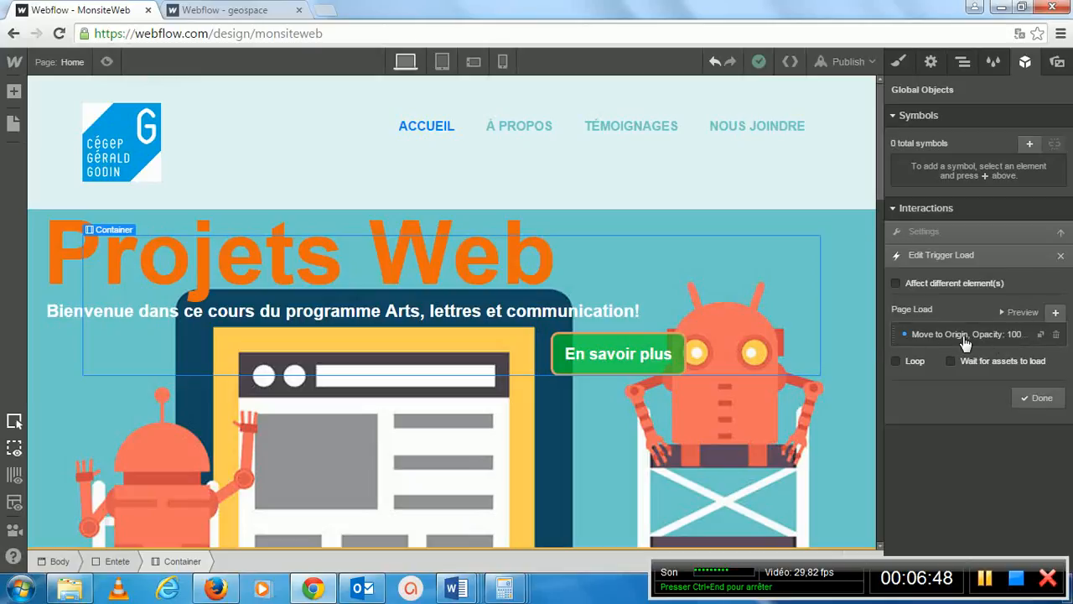
click(963, 343)
scroll(943, 412, down, 1)
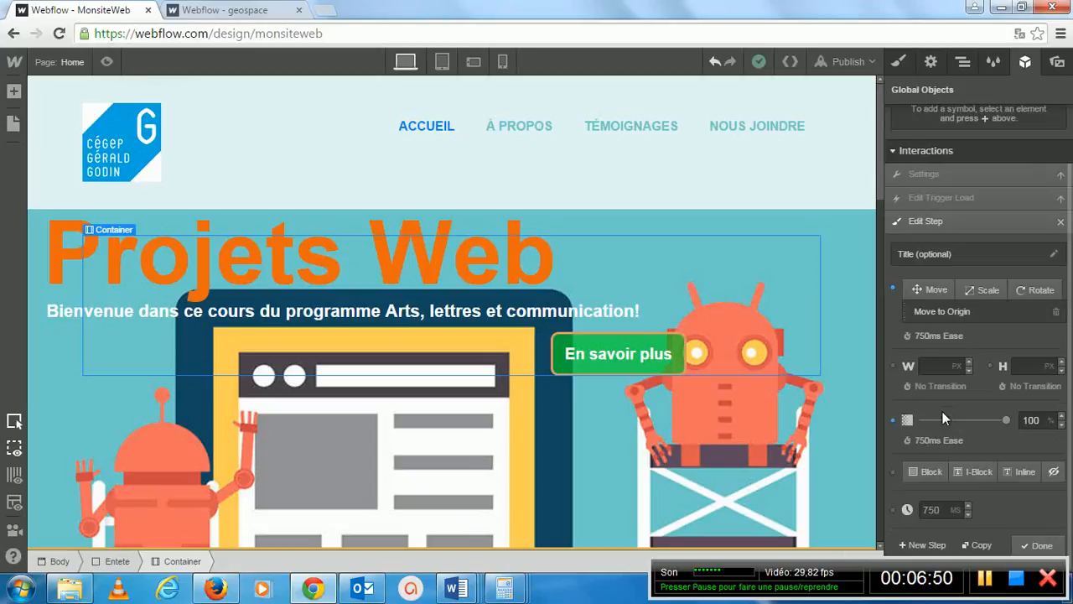
click(926, 545)
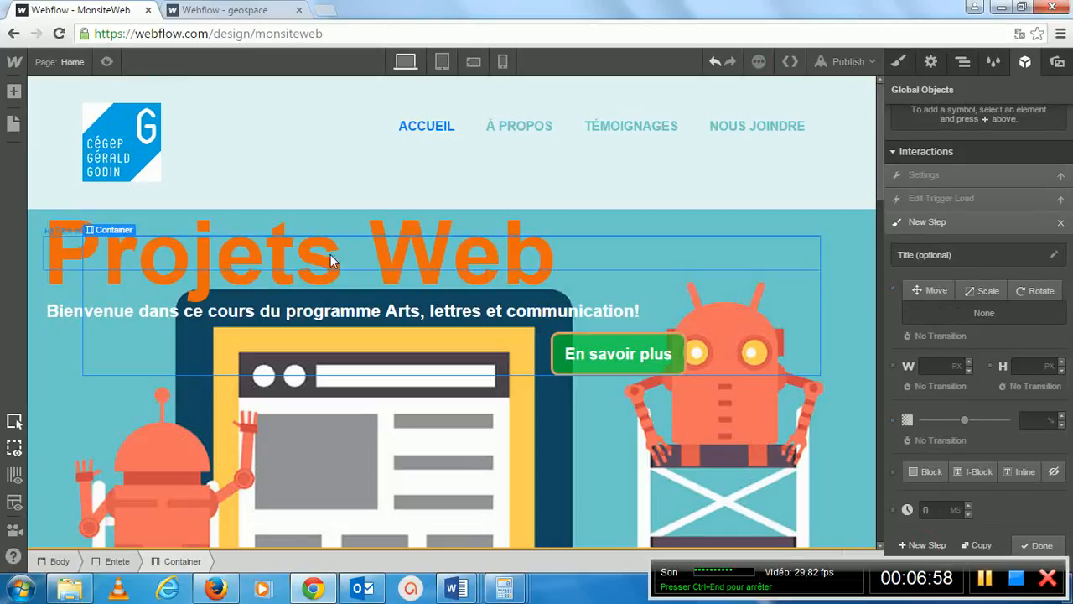
click(934, 294)
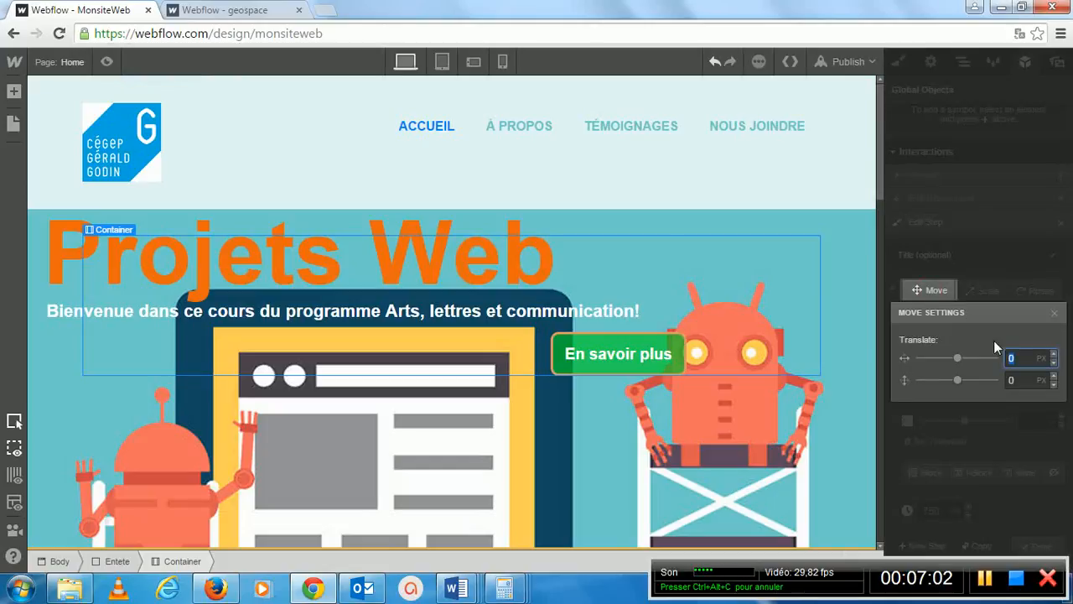
drag(958, 385, 989, 382)
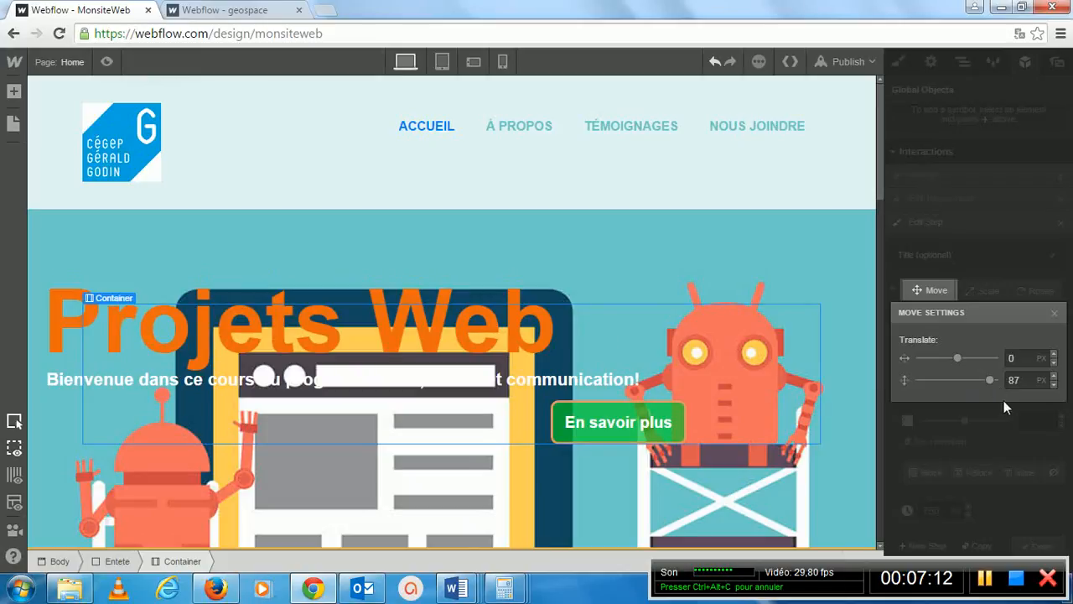
click(1011, 435)
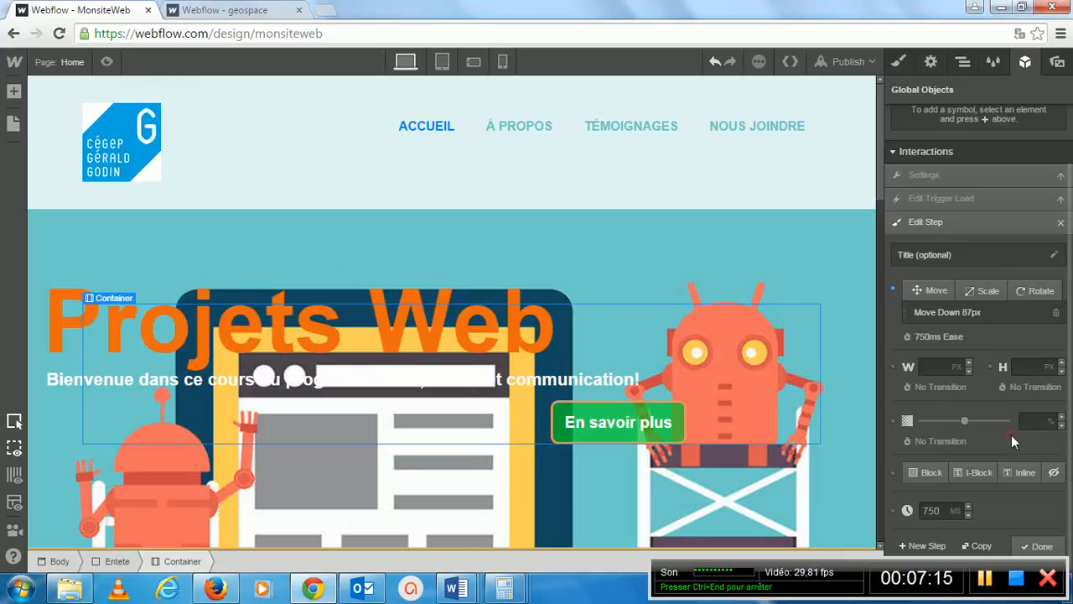
Step: Set the downward move's transition duration to 100 ms, keeping the ease curve
click(939, 336)
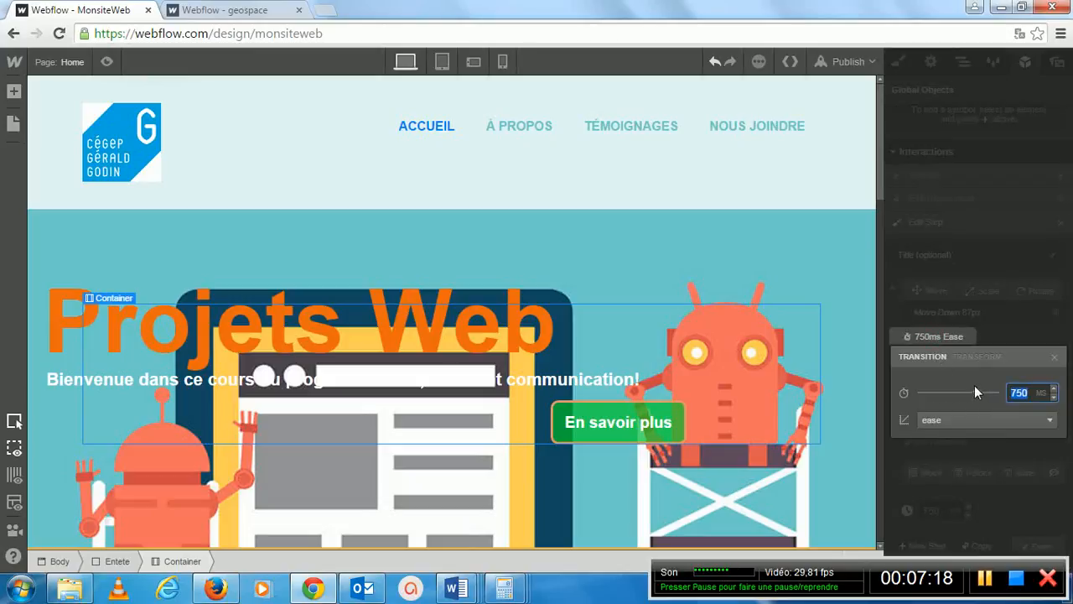
drag(975, 391, 927, 402)
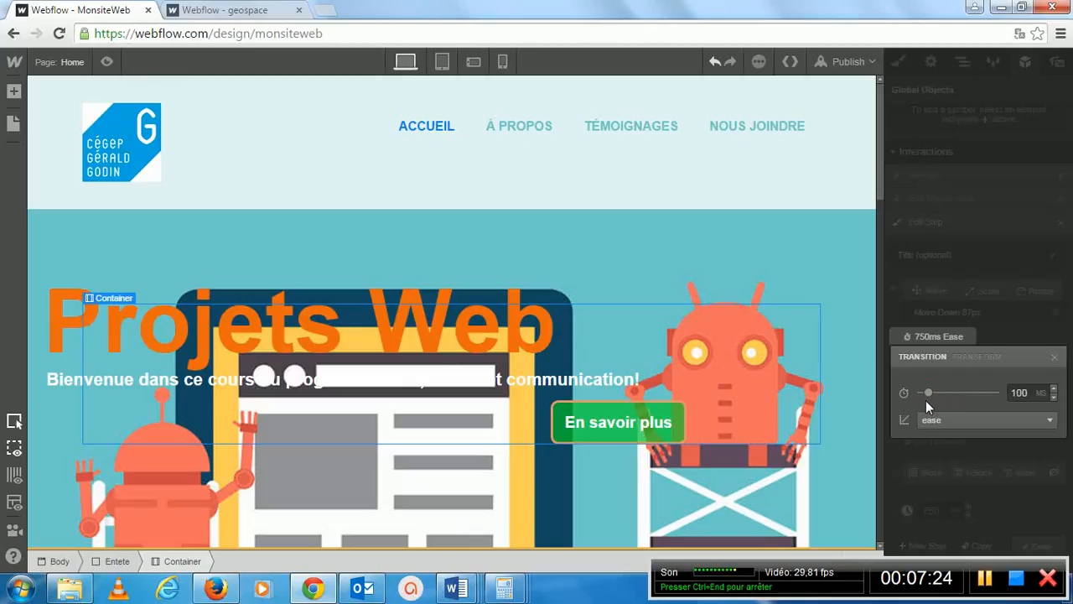
click(1014, 498)
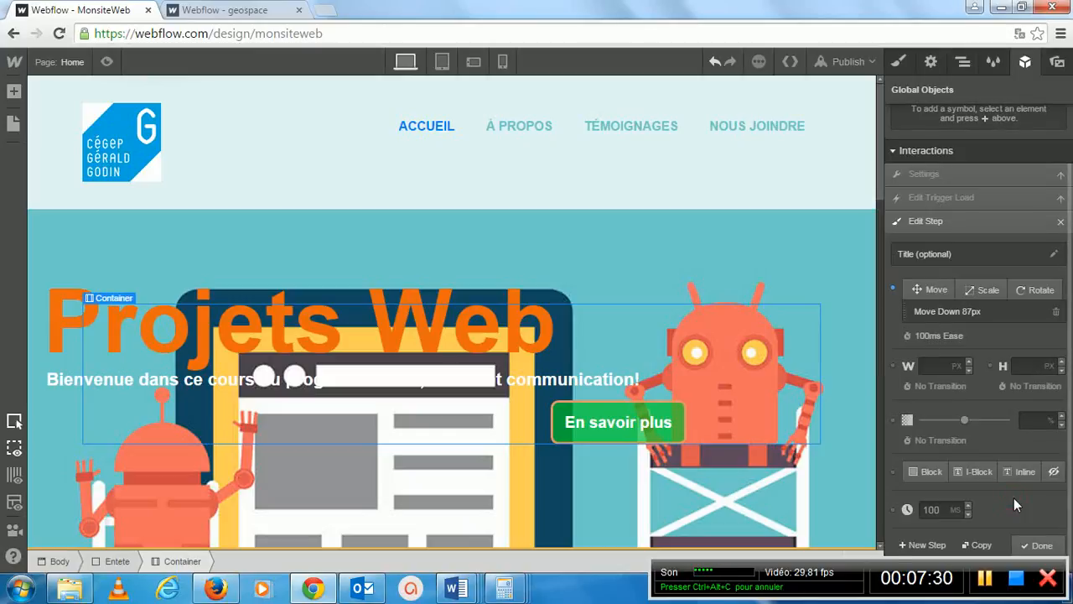
Step: Add a third step that moves the container back to its origin (0 px) and save the steps
click(925, 545)
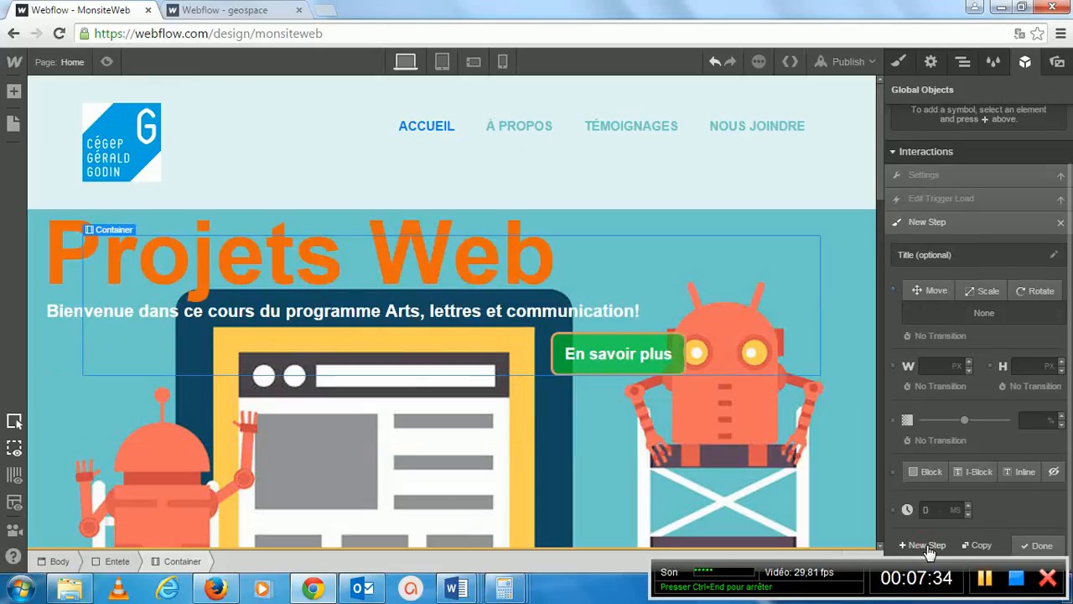
click(929, 292)
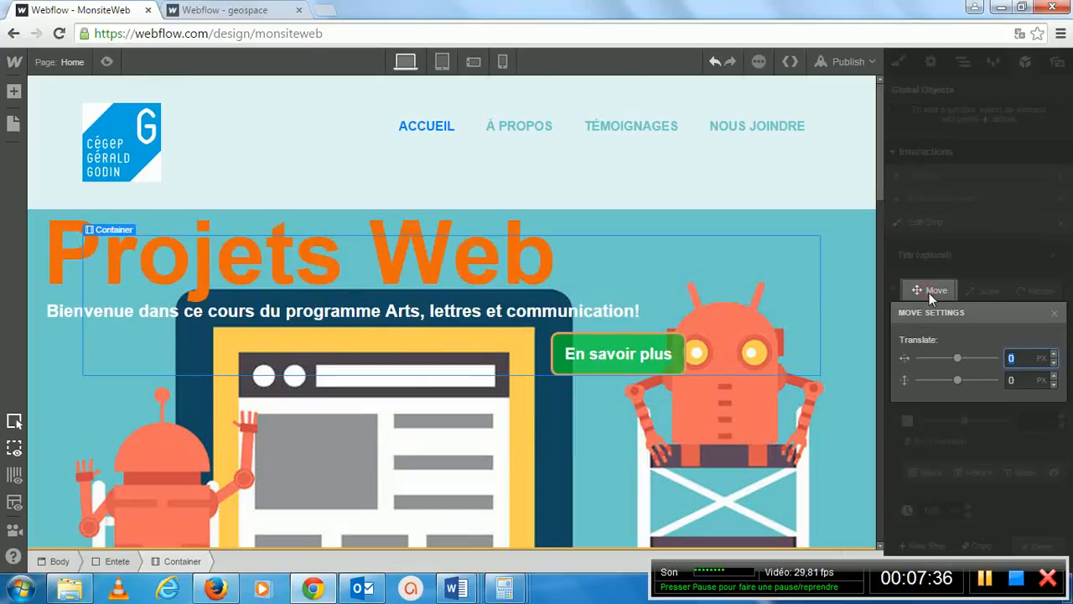
click(957, 381)
drag(954, 381, 957, 381)
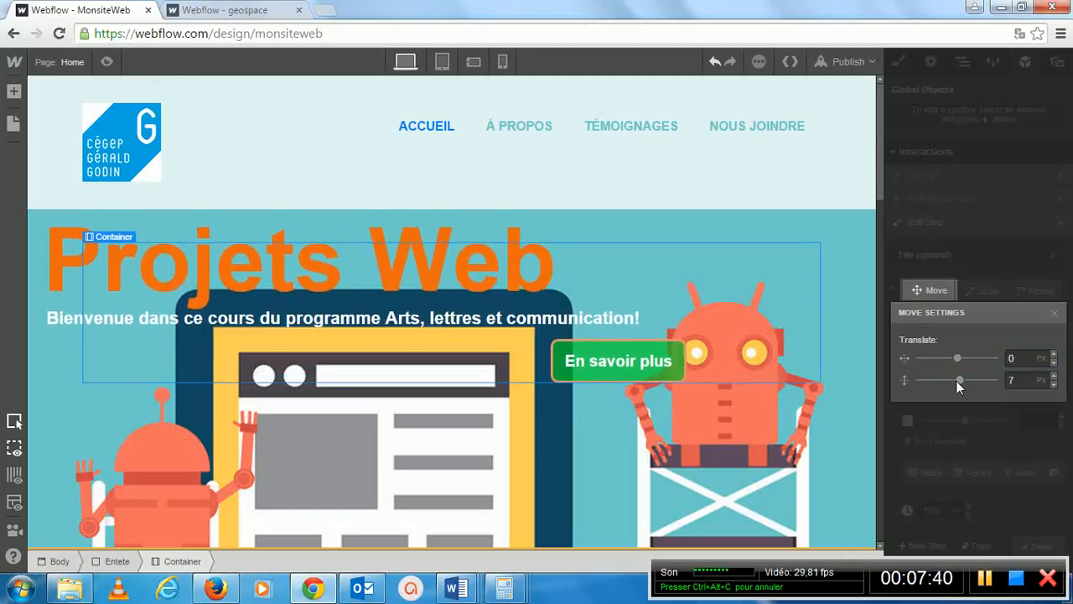
click(1013, 379)
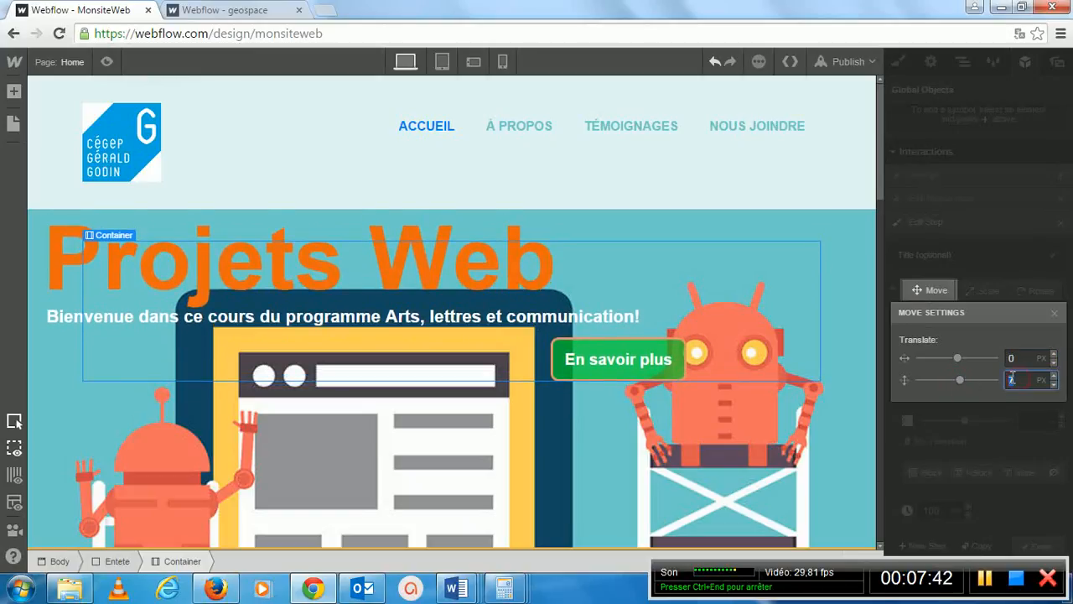
text(0)
key(Return)
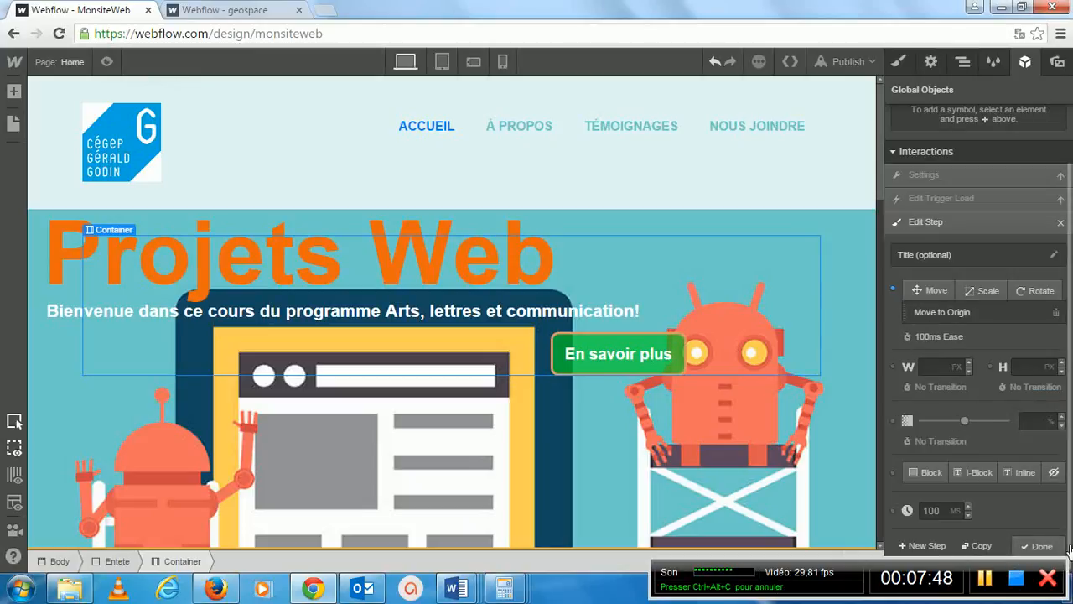
click(1040, 546)
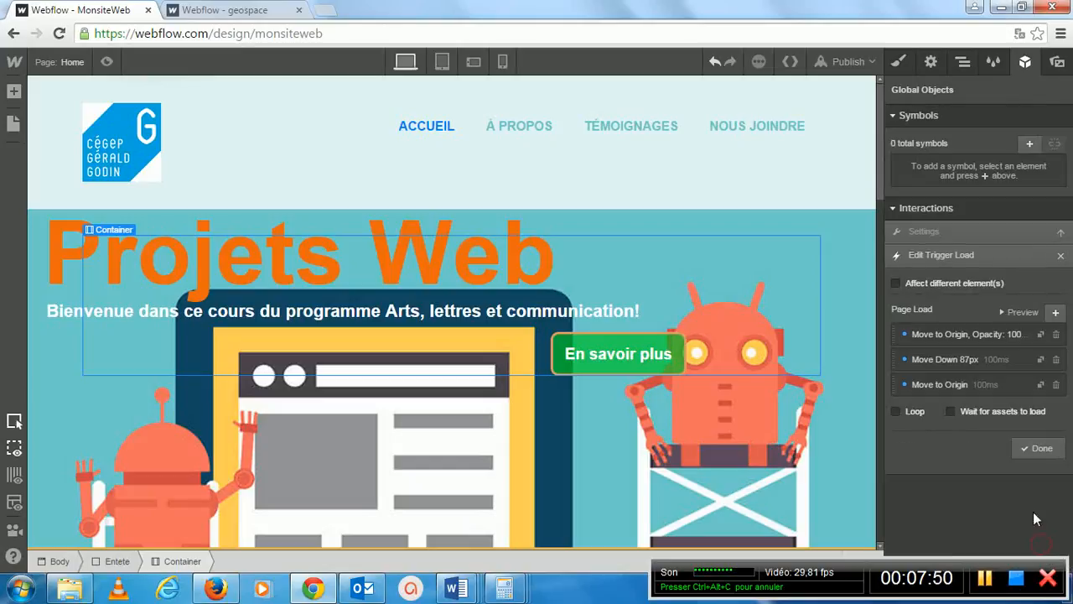
Step: Play the page-load animation in the design view, check the page further down, and confirm the edited trigger
click(1017, 323)
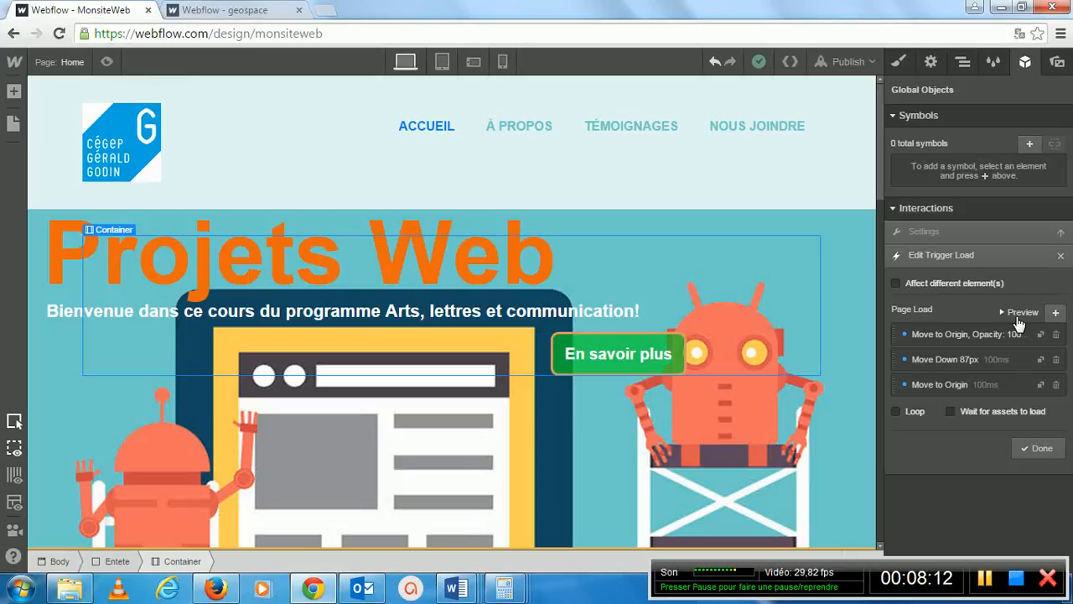
click(1019, 323)
scroll(645, 316, down, 5)
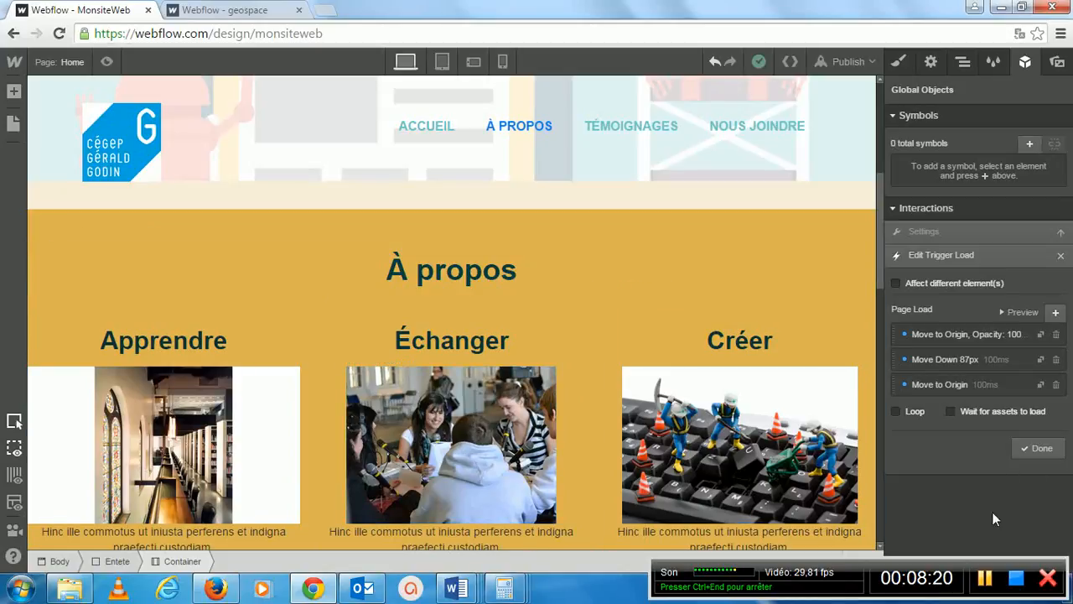
click(1047, 453)
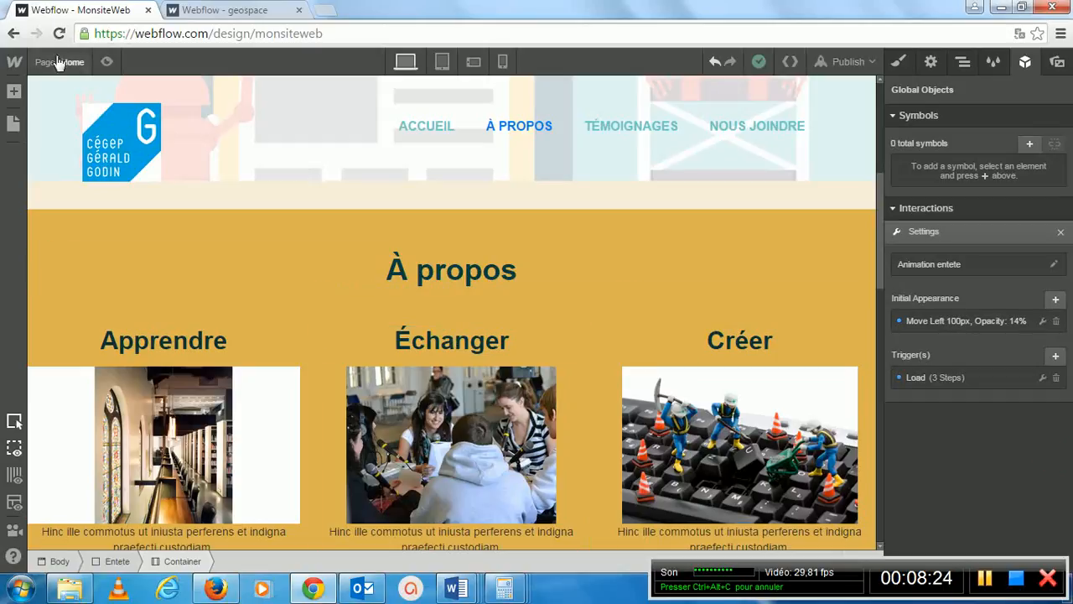
Step: Check the header animation in the full page preview, return to the design view, and start the preview again
click(108, 62)
scroll(419, 350, up, 5)
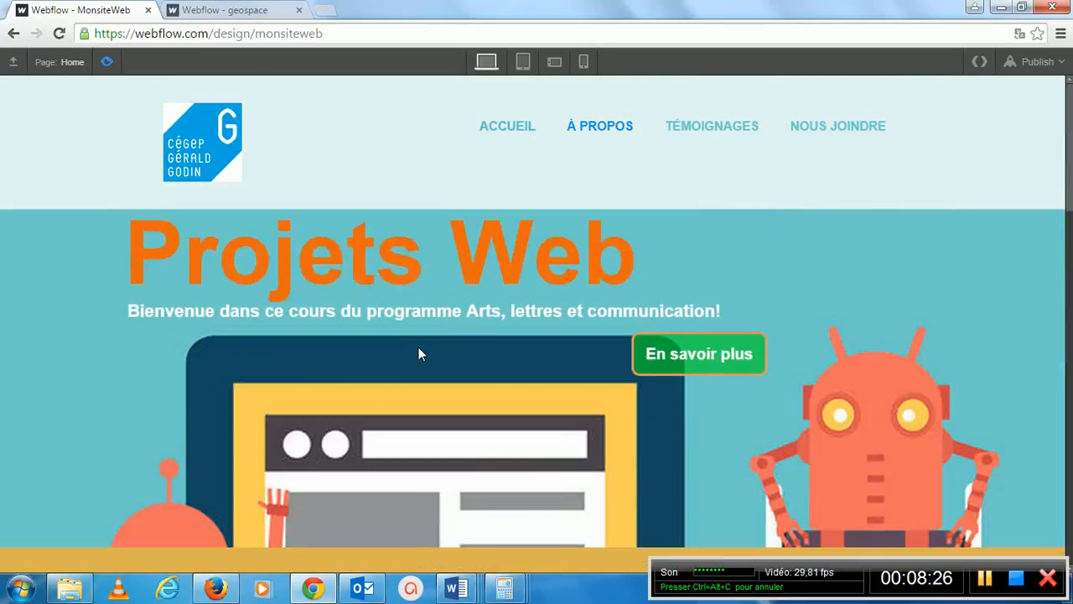
click(107, 62)
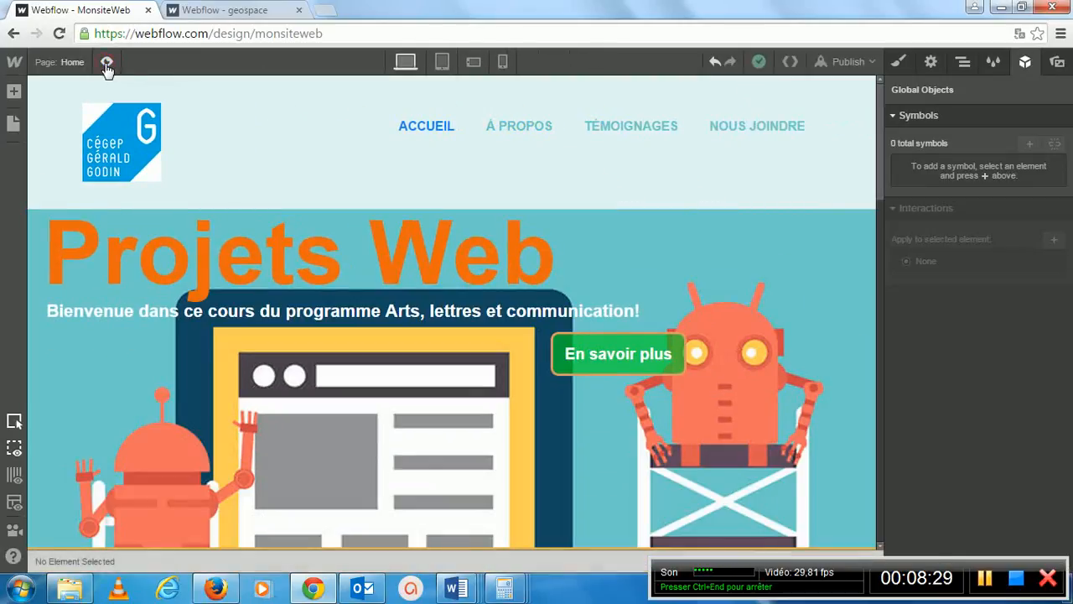
click(107, 62)
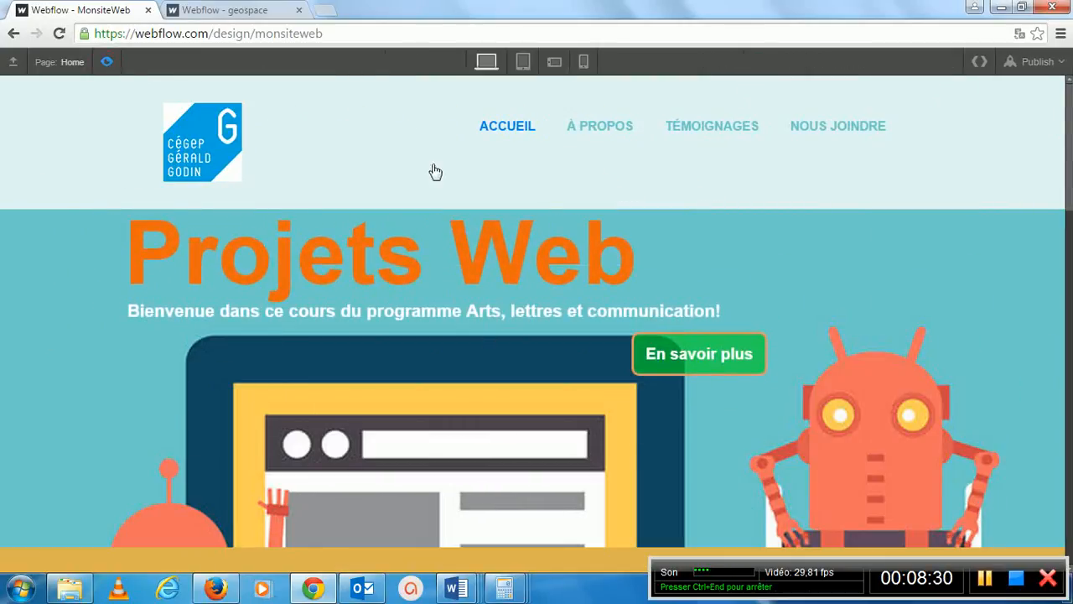